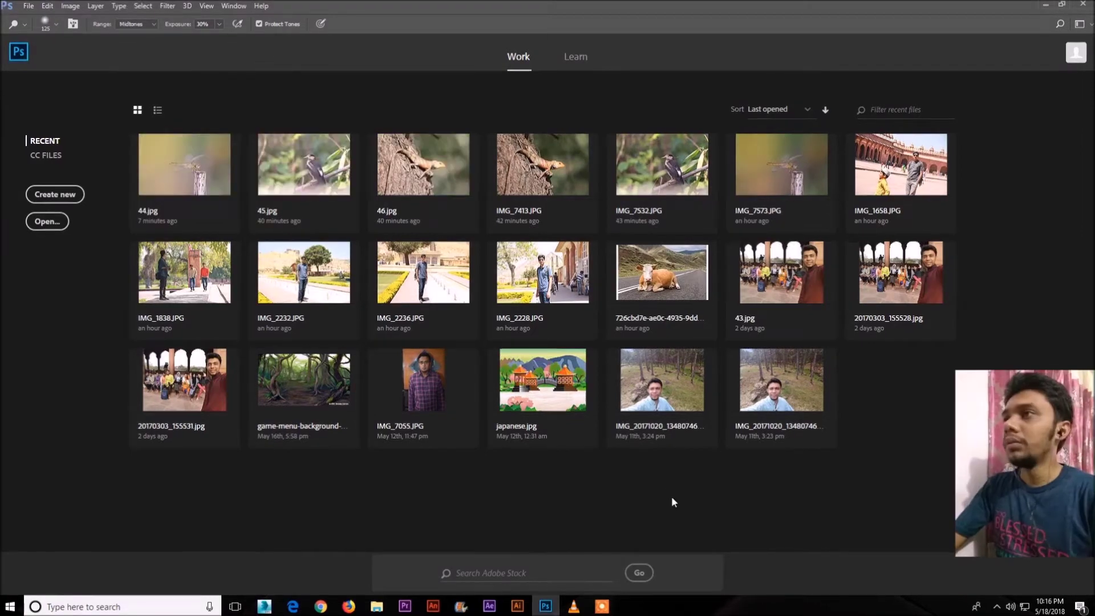
- Hide Photoshop, open 44.jpg in Photos, flip to the lizard photo, then close the viewer
left_click(1046, 5)
double_click(323, 311)
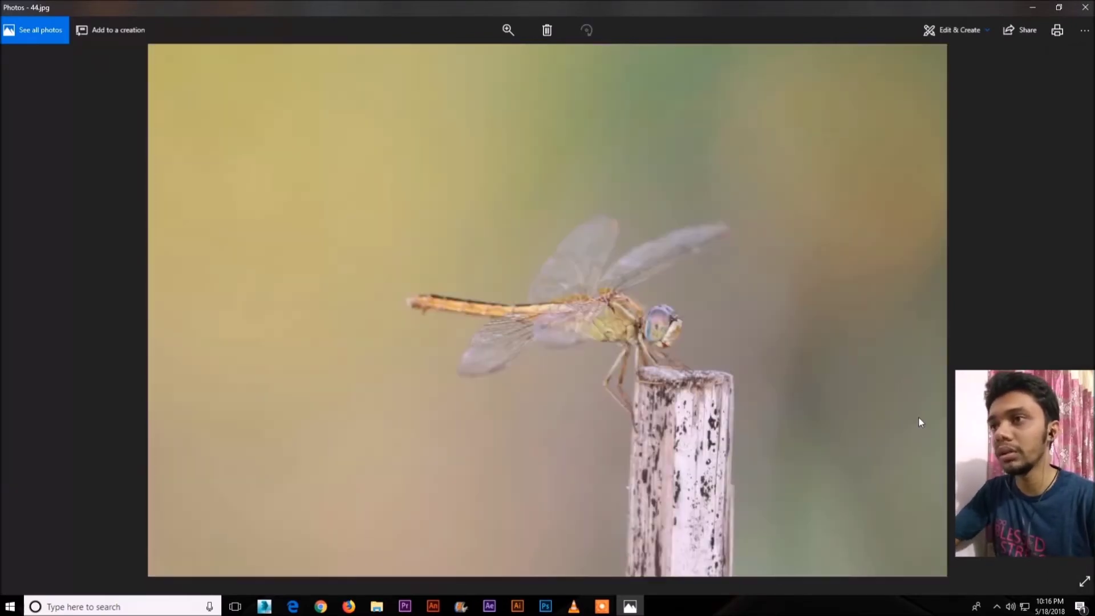
key("Right")
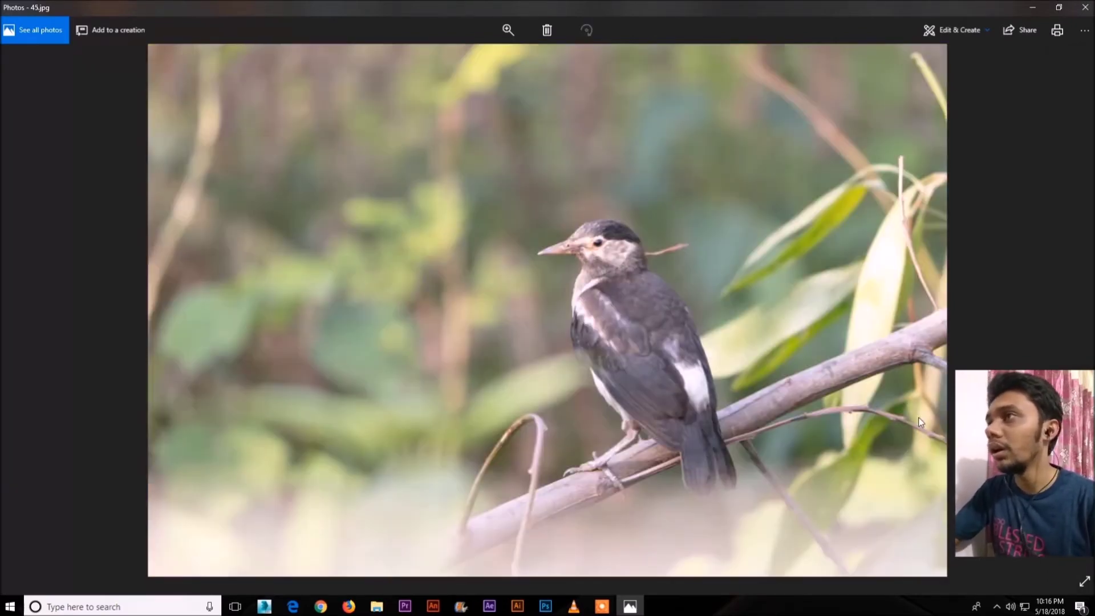
key("Right")
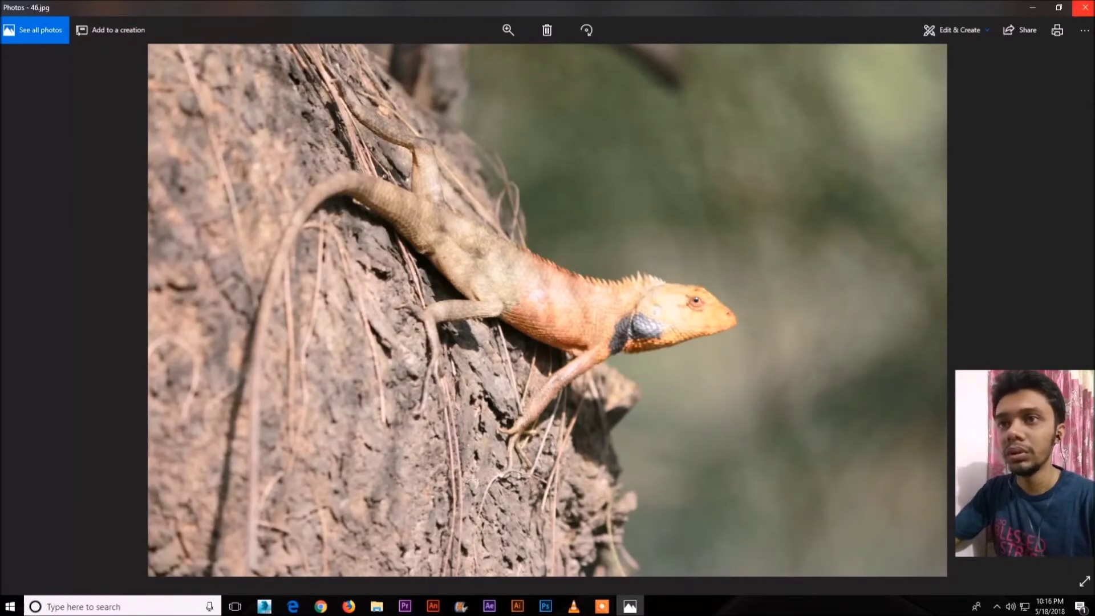
key("alt+F4")
- Reopen 44.jpg and cycle through the dragonfly, bird and lizard photos before closing Photos
double_click(324, 311)
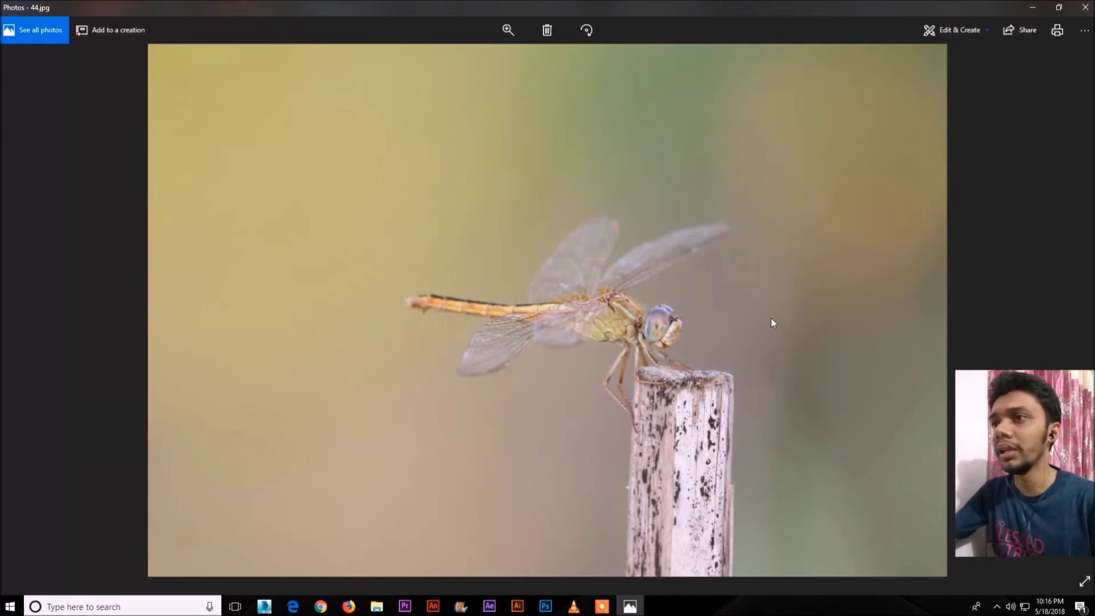
key("Right")
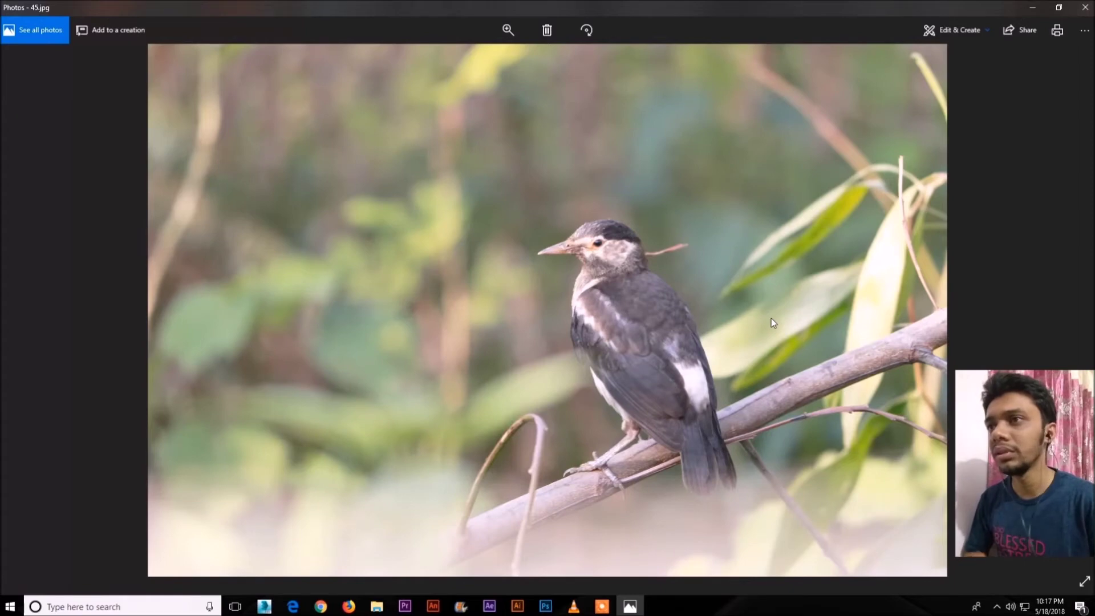
key("Right")
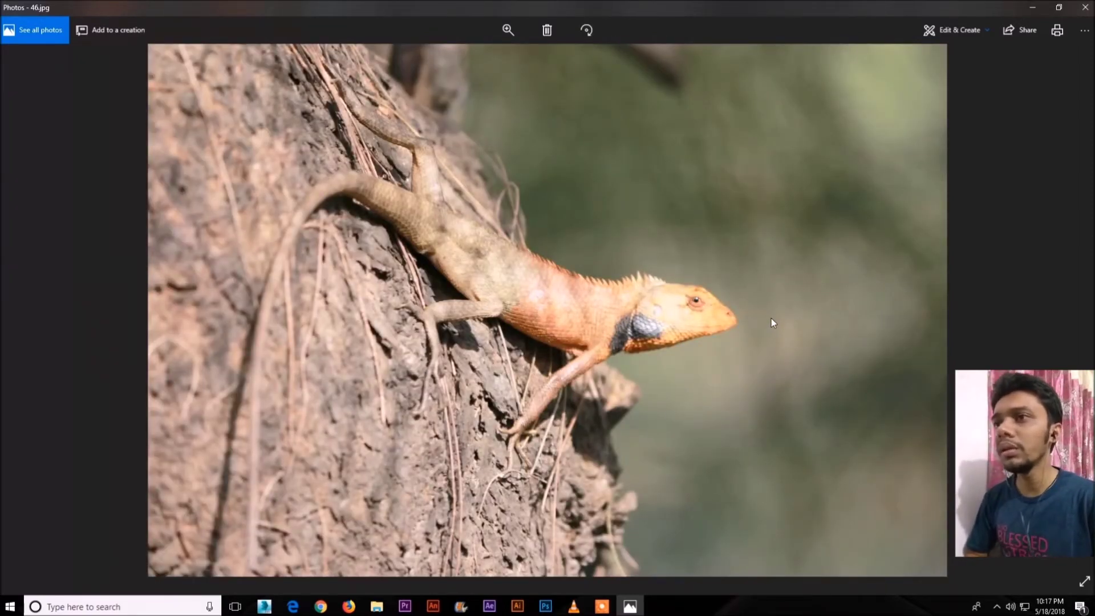
key("Right")
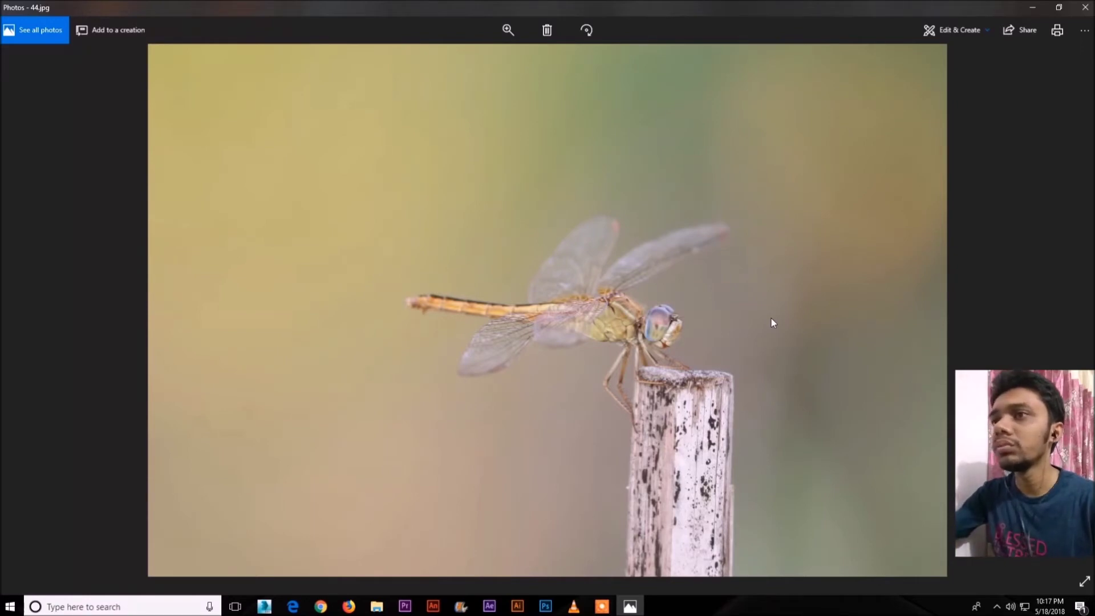
key("Right")
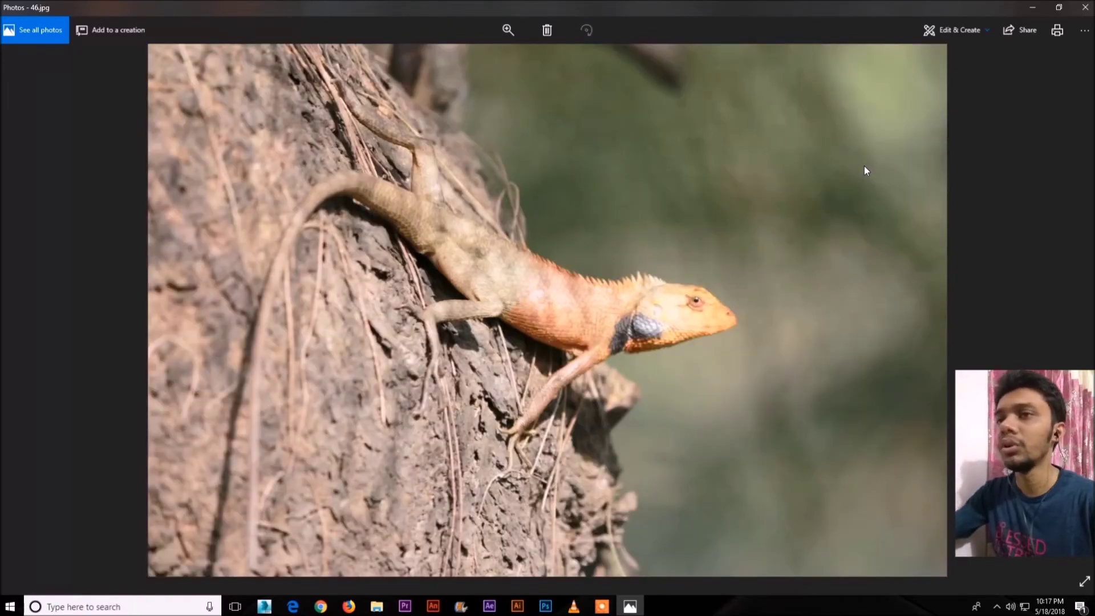
key("Right")
key("Left")
key("Left")
left_click(1085, 8)
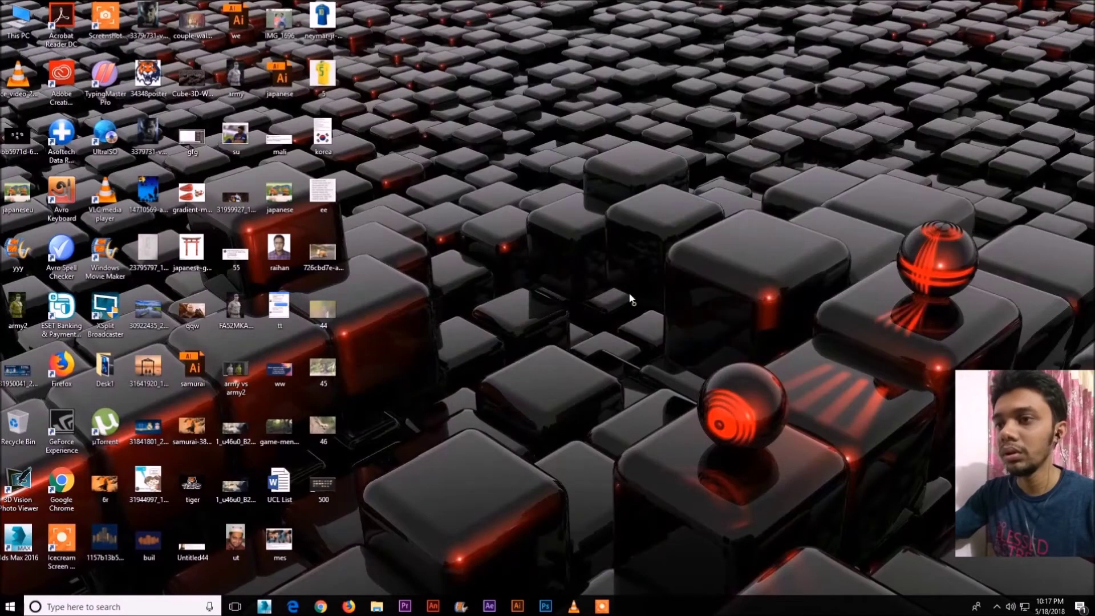
- Open 44.jpg in Photoshop and show the Actions panel from the Window menu
left_click_drag(332, 325, 575, 547)
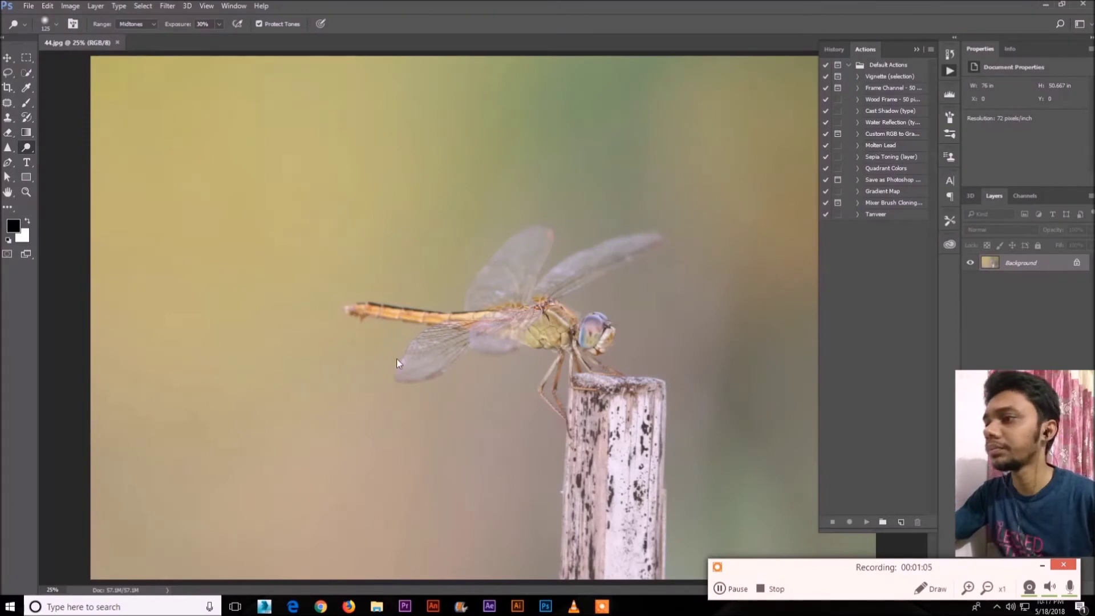
left_click(1041, 565)
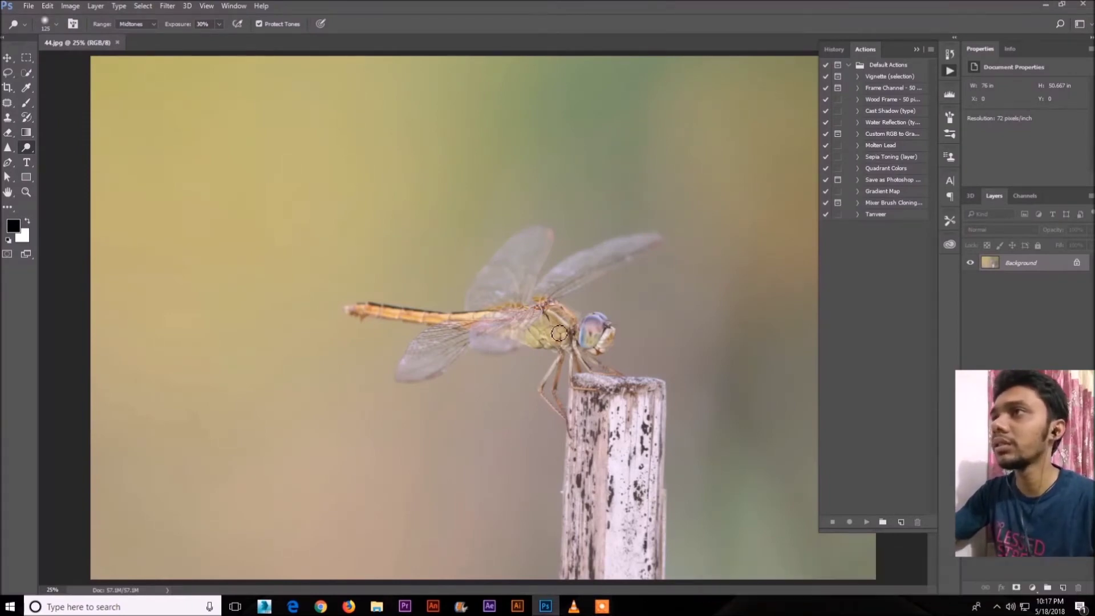
left_click(867, 46)
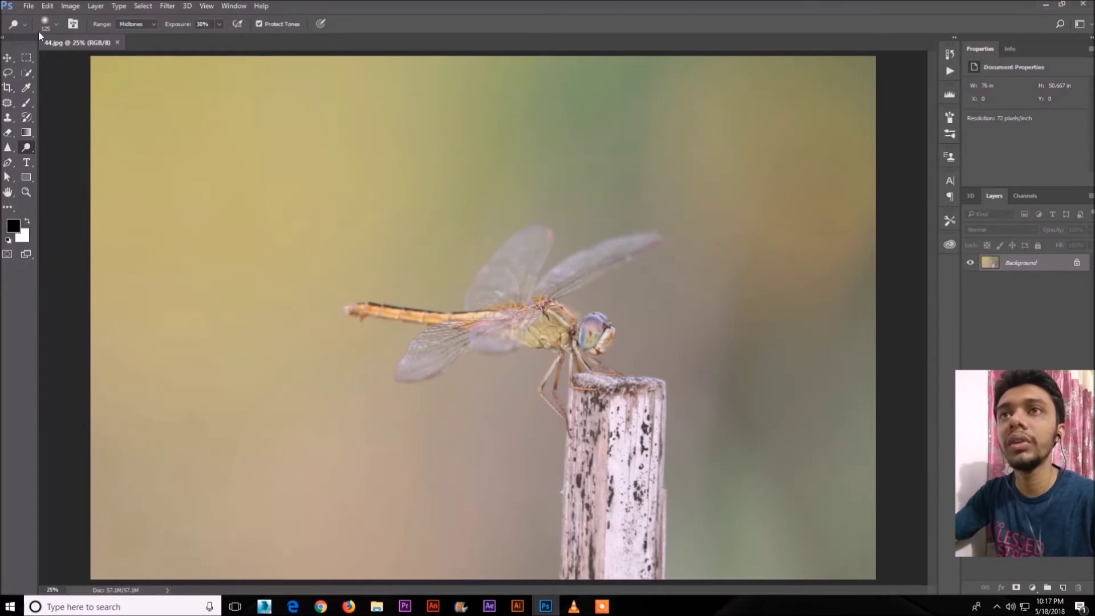
left_click(231, 7)
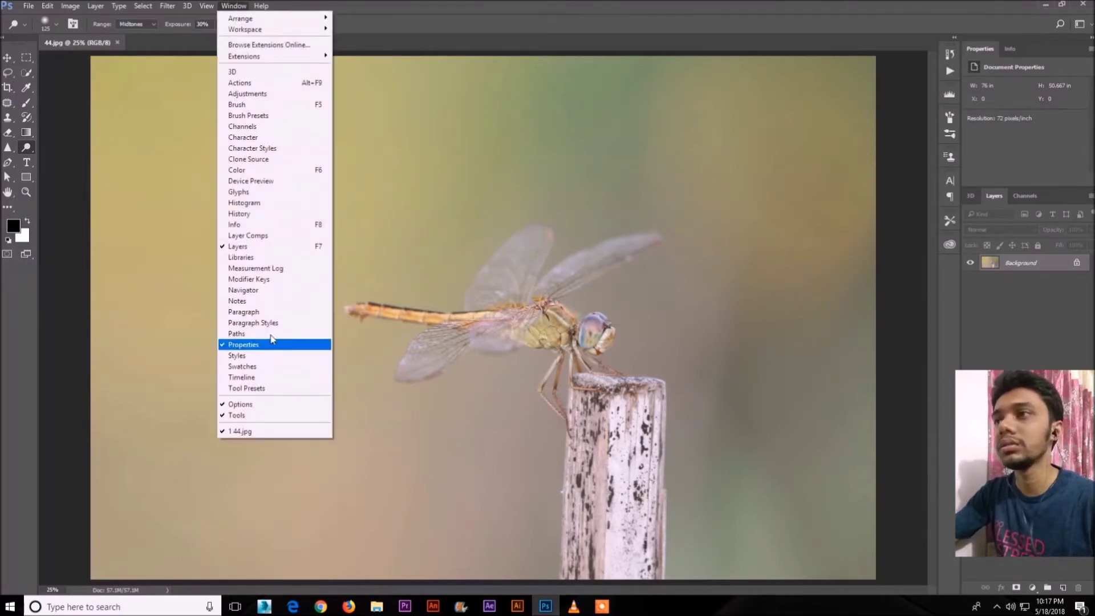
left_click(242, 83)
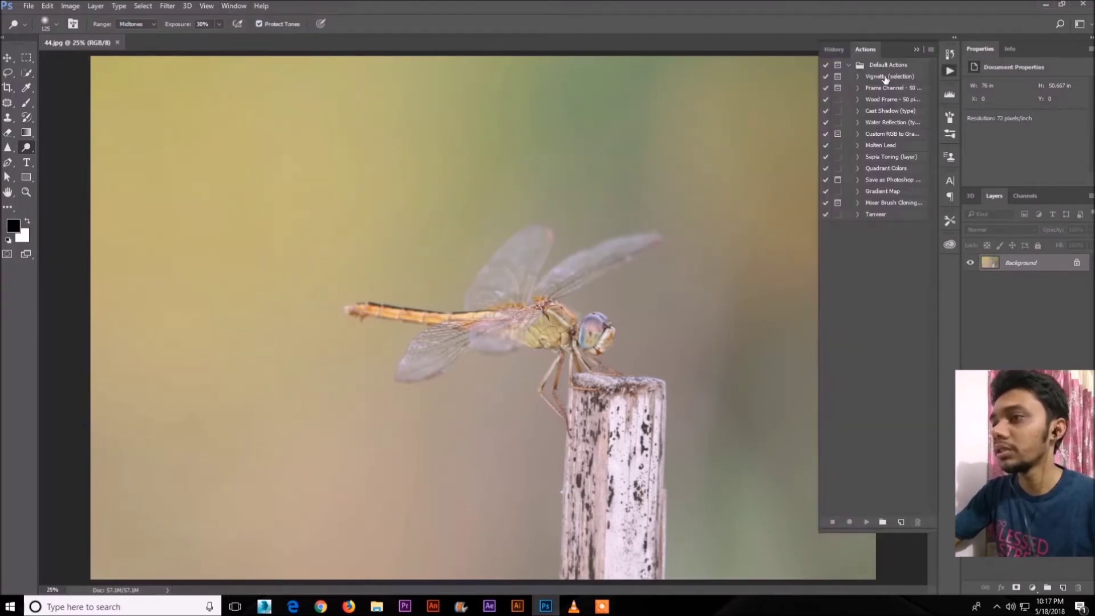
mouse_move(887, 534)
left_mouse_down()
mouse_move(887, 285)
mouse_move(887, 527)
left_mouse_up()
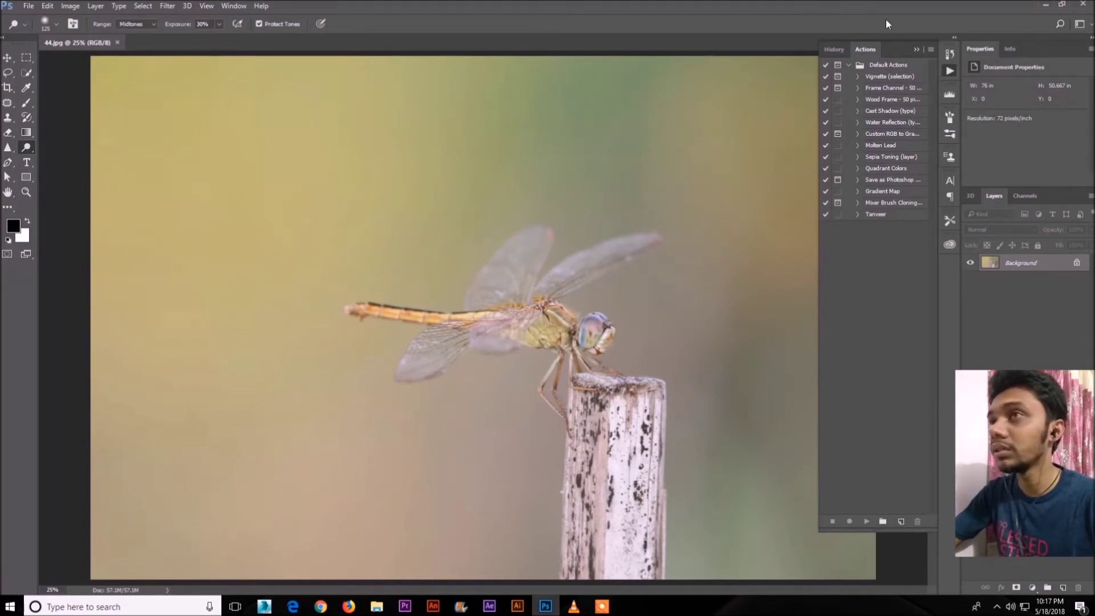
- Bring the Actions panel back up and start a new action
left_click(866, 52)
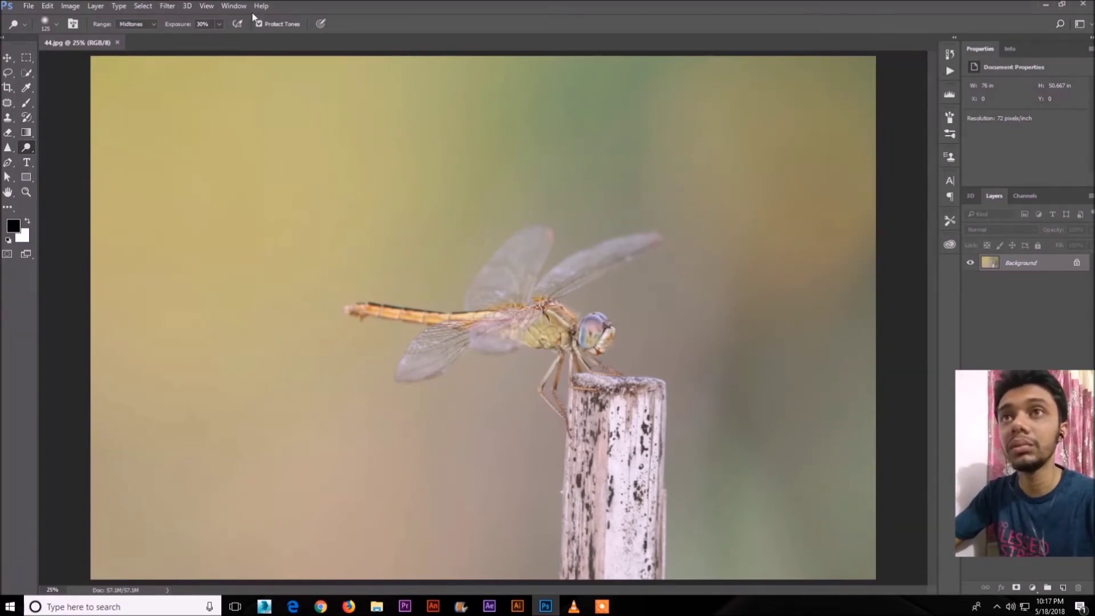
left_click(207, 7)
mouse_move(234, 5)
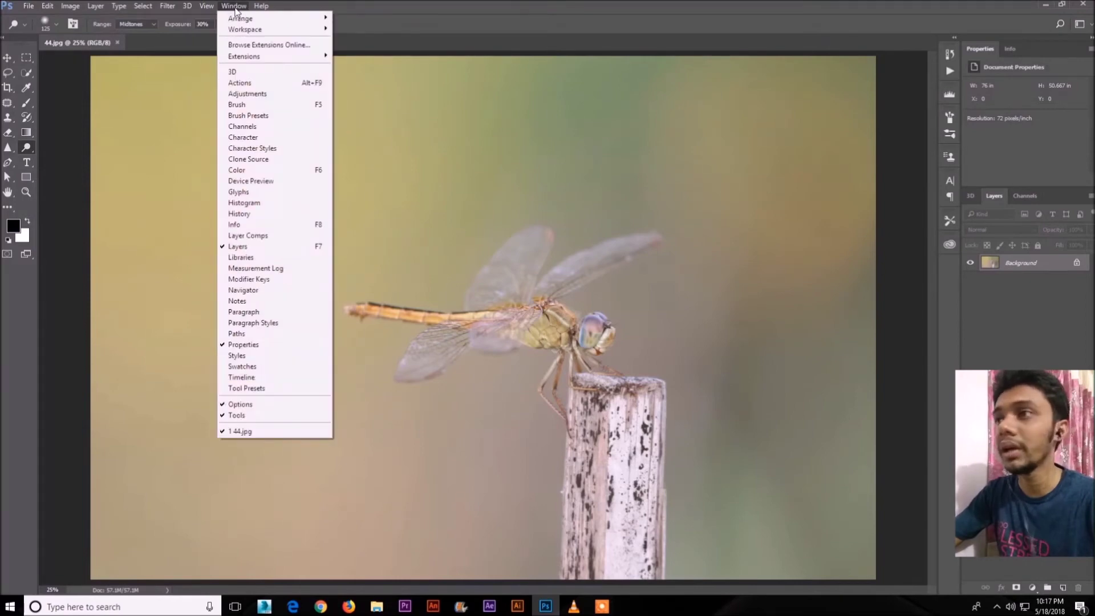
left_click(250, 82)
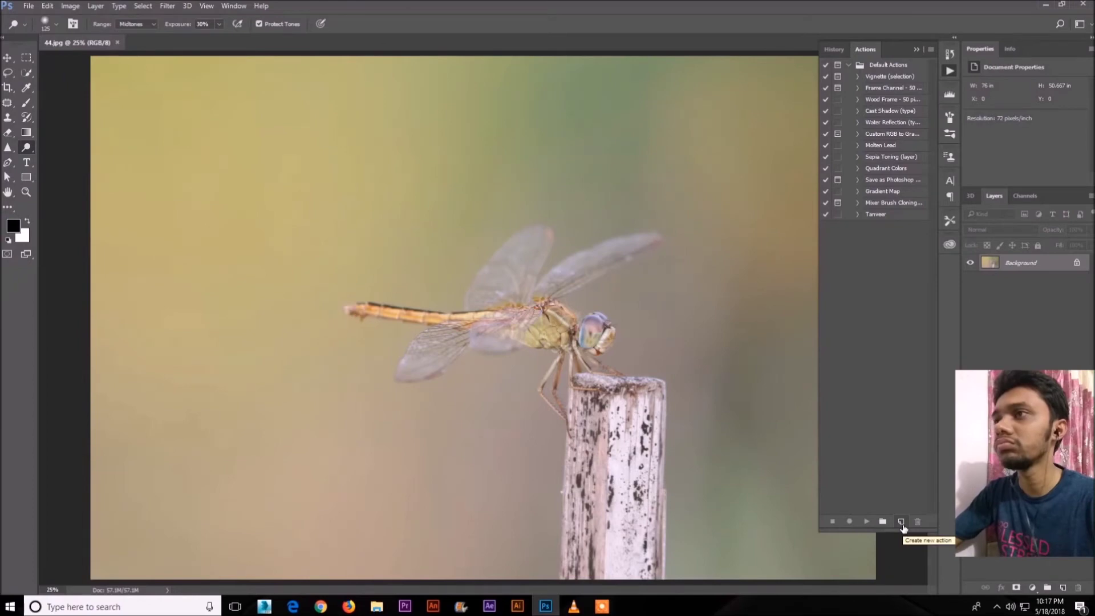
left_click(901, 521)
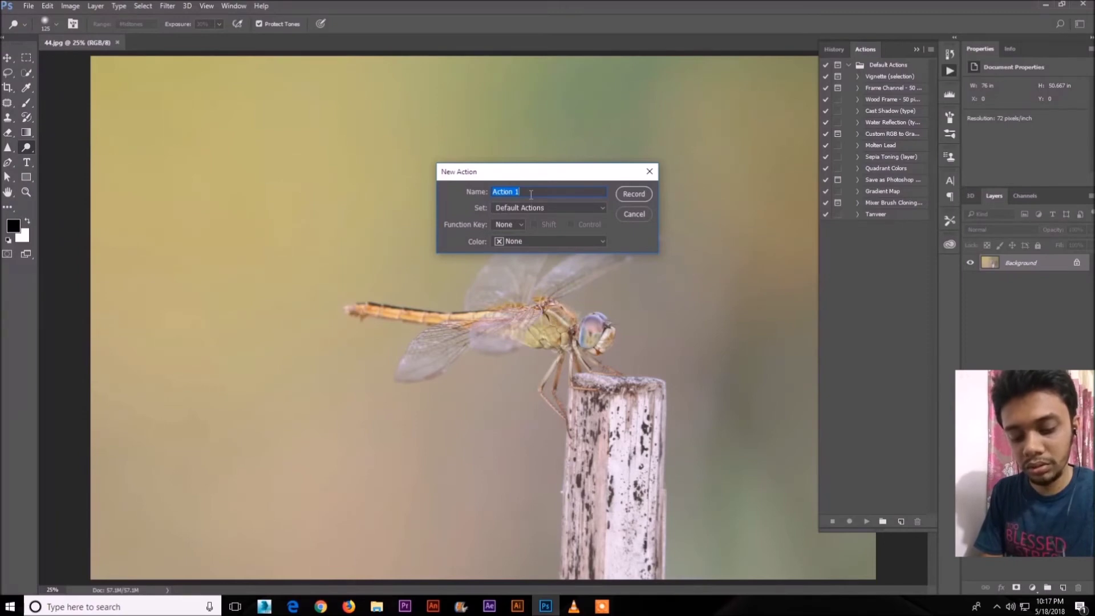
- Name the new action 'Brightness Problem' and begin recording it
type("Bright")
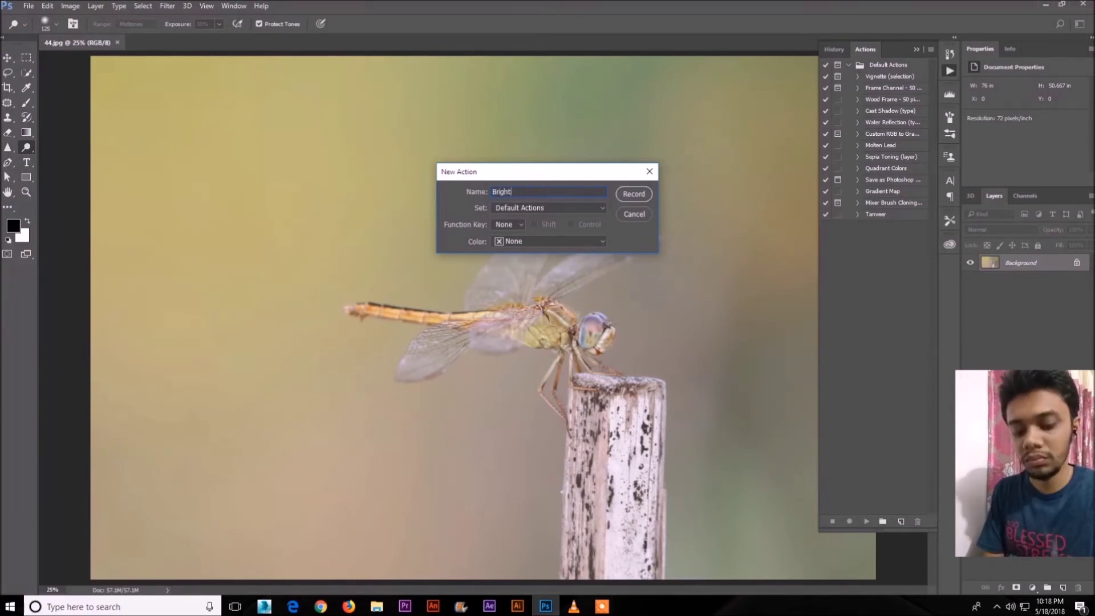
type("ness Pr")
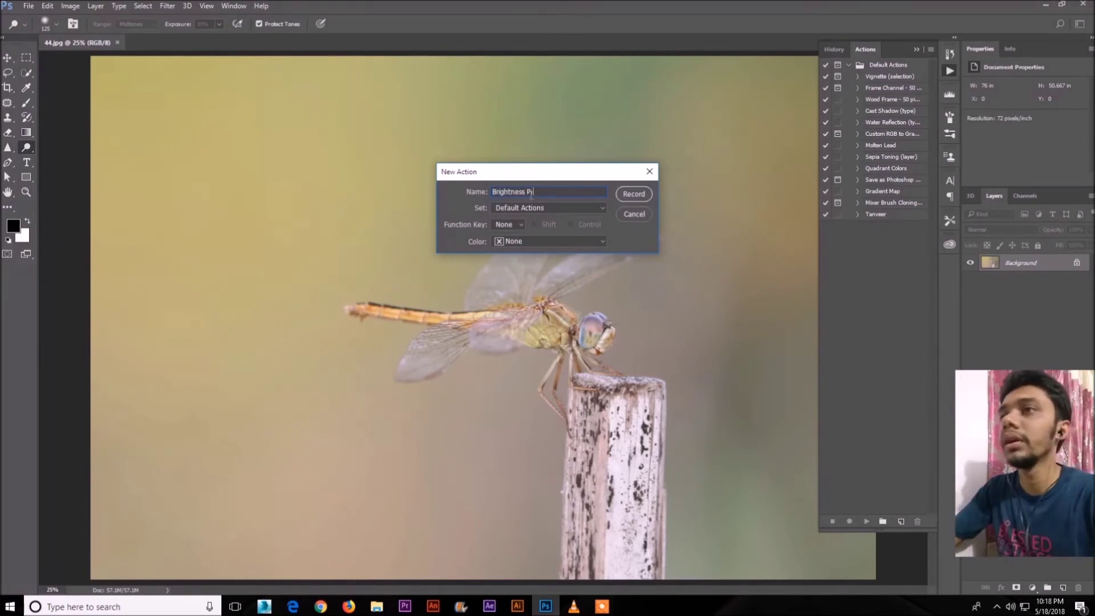
type("oblem")
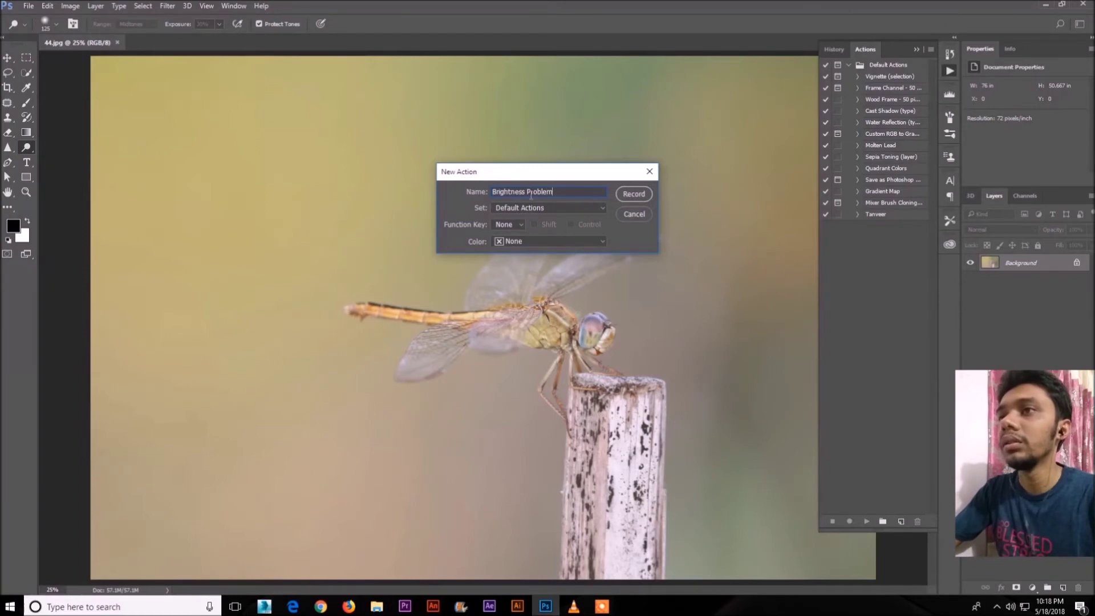
left_click(633, 194)
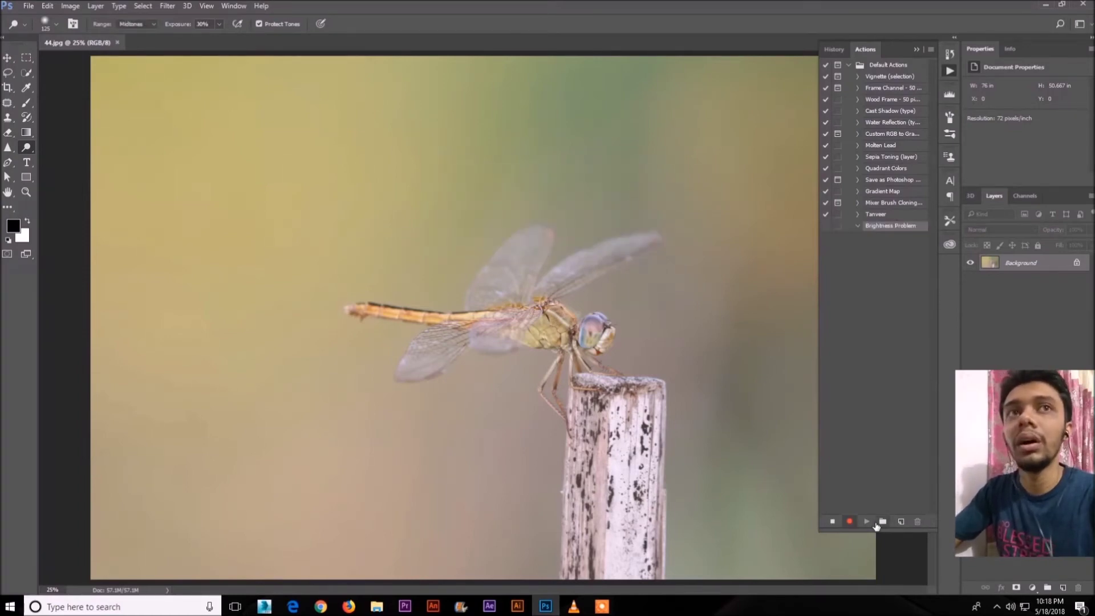
left_click(70, 7)
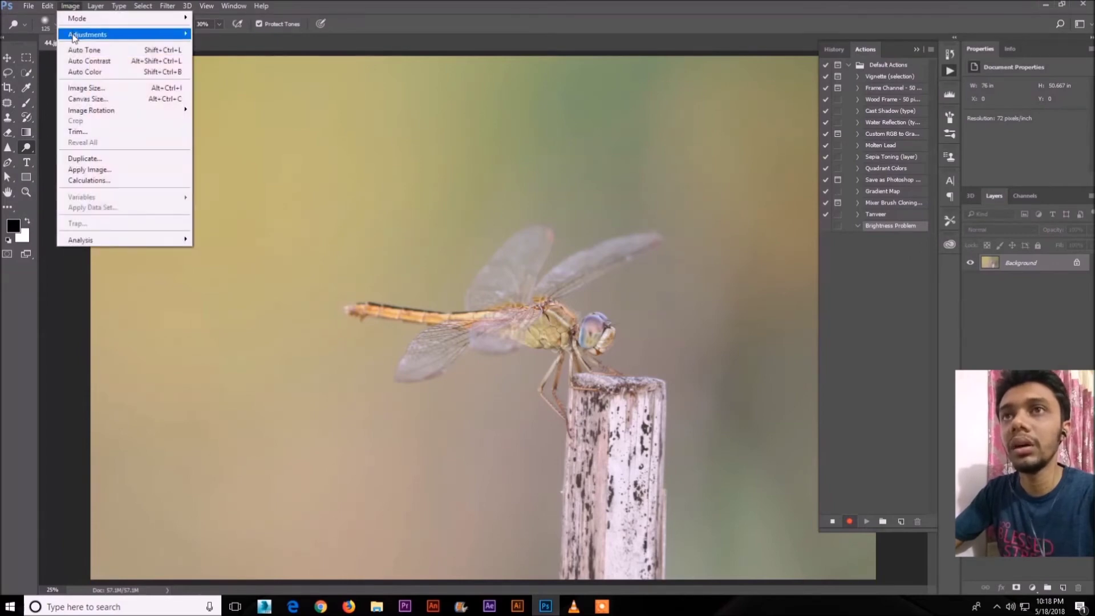
- Apply Brightness/Contrast to 44.jpg with Brightness -25 and Contrast 50
mouse_move(73, 36)
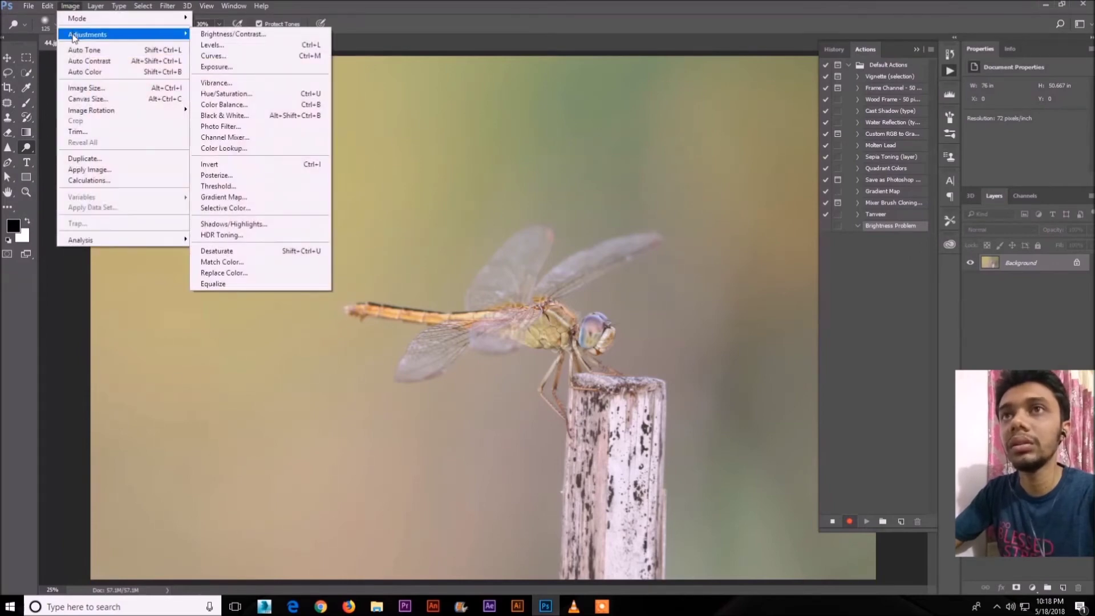
left_click(240, 37)
left_click_drag(681, 162, 613, 78)
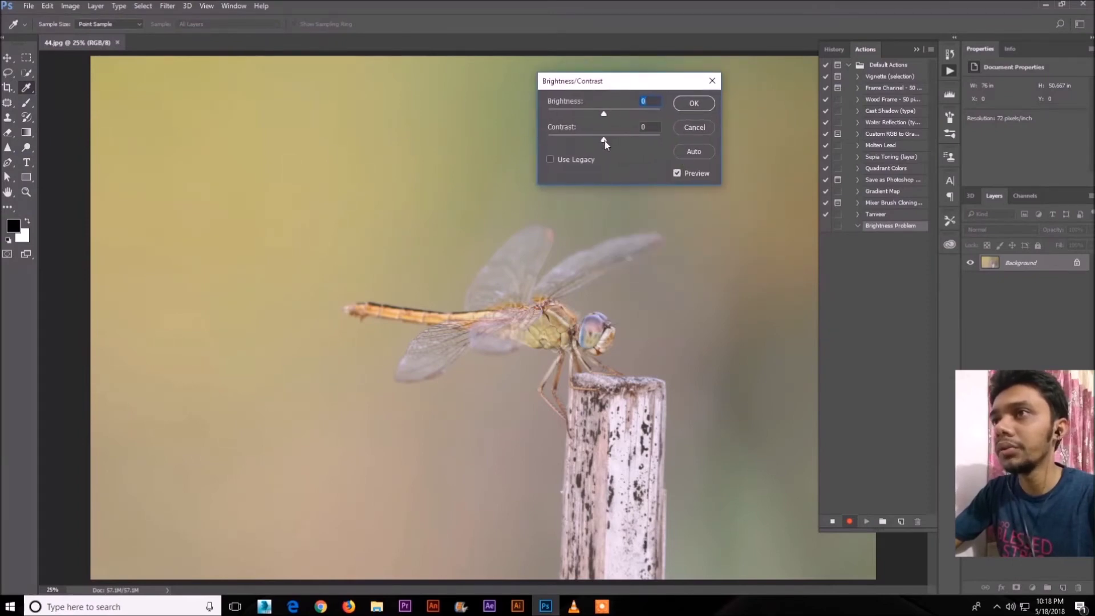
left_click_drag(606, 143, 641, 140)
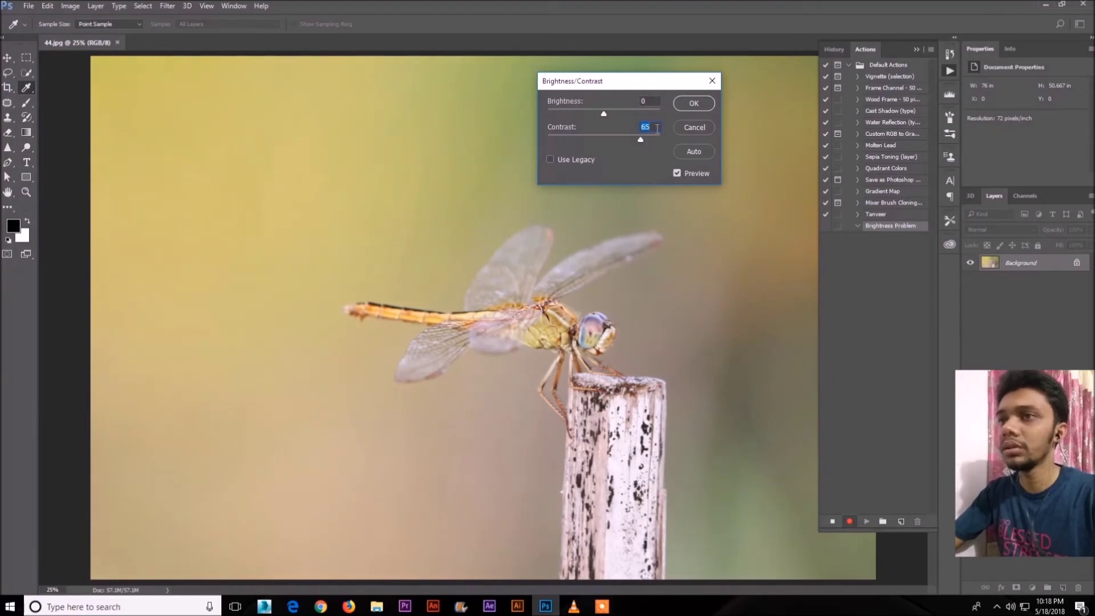
type("50")
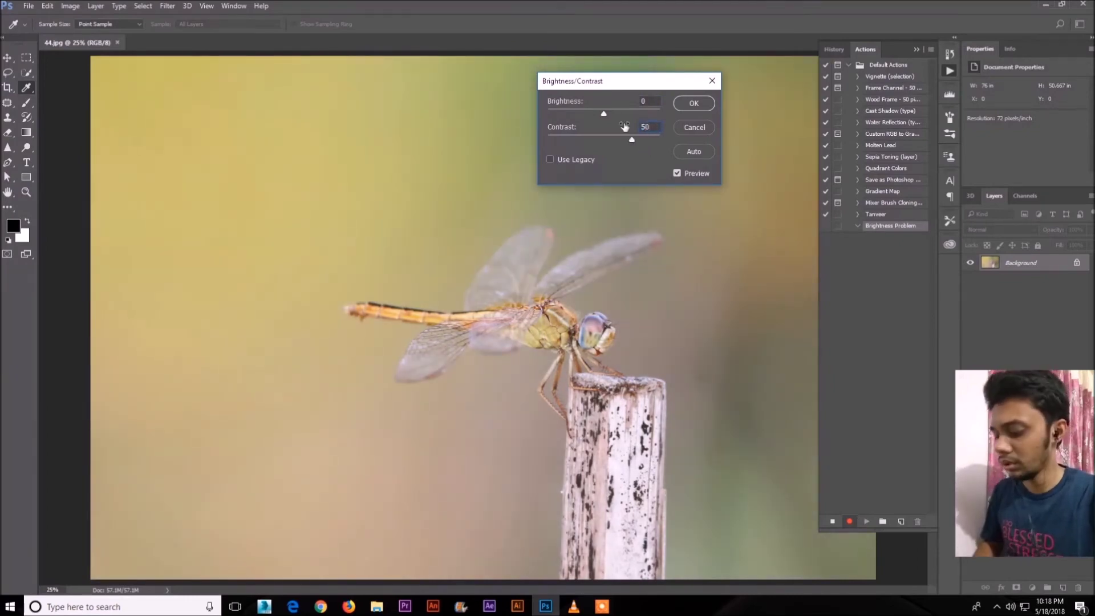
left_click(648, 102)
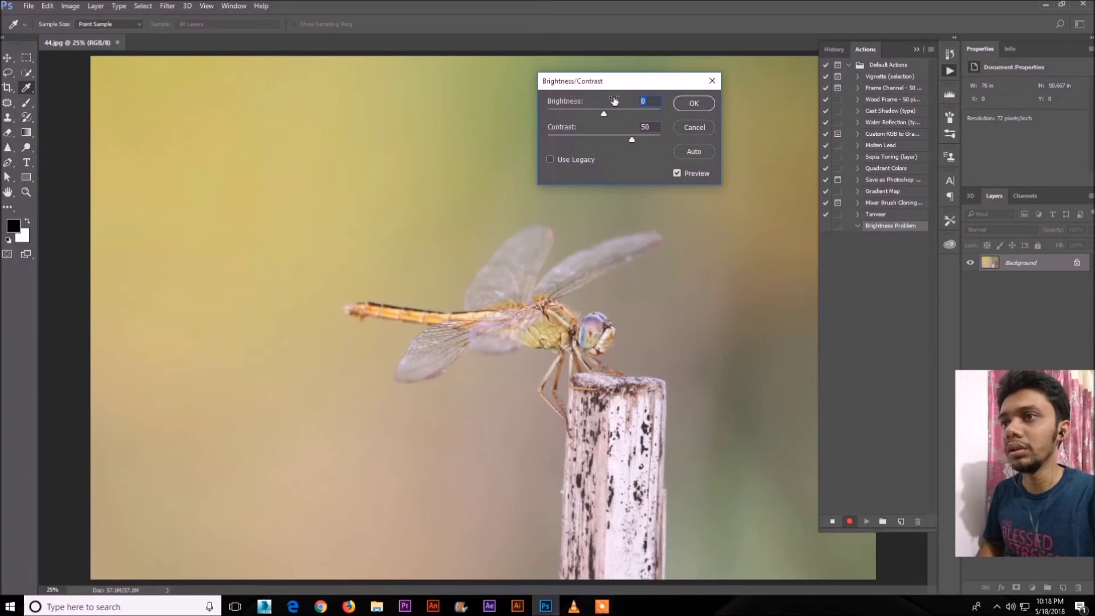
type("-30")
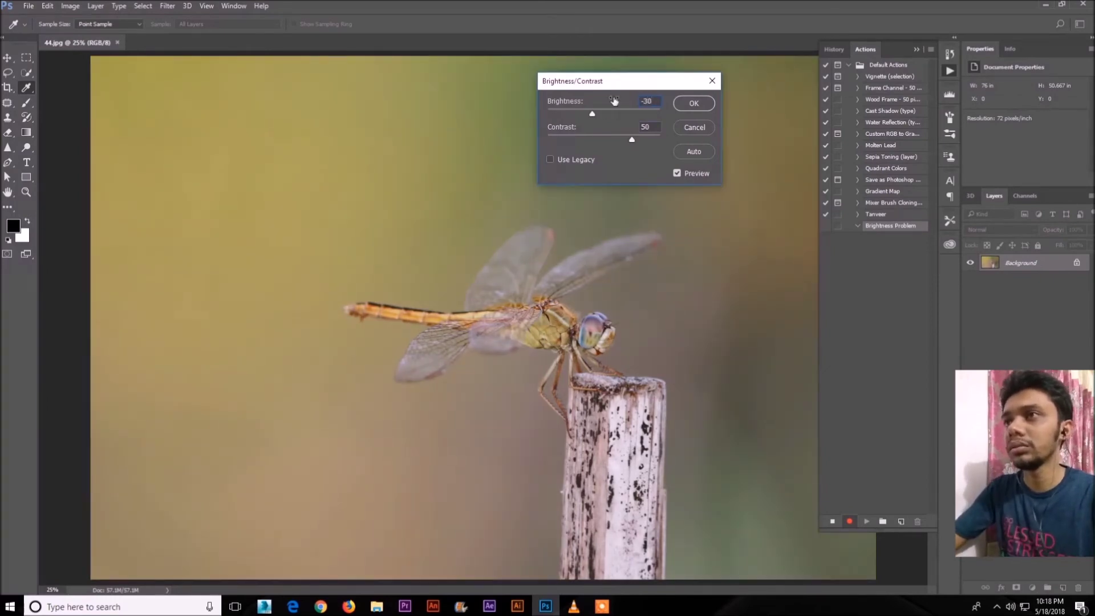
left_click_drag(593, 113, 596, 113)
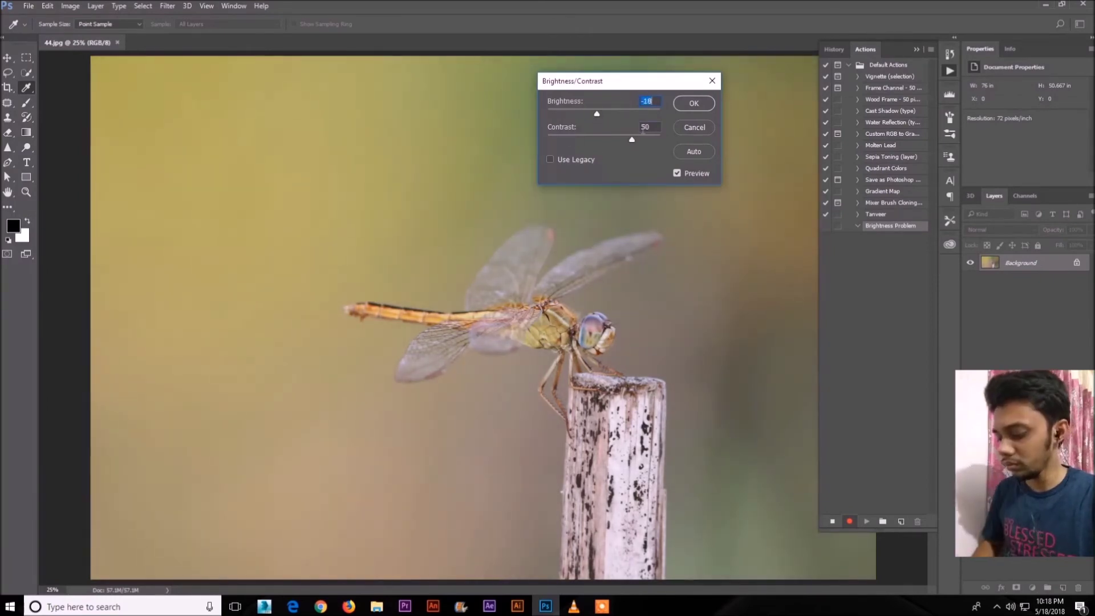
type("-25")
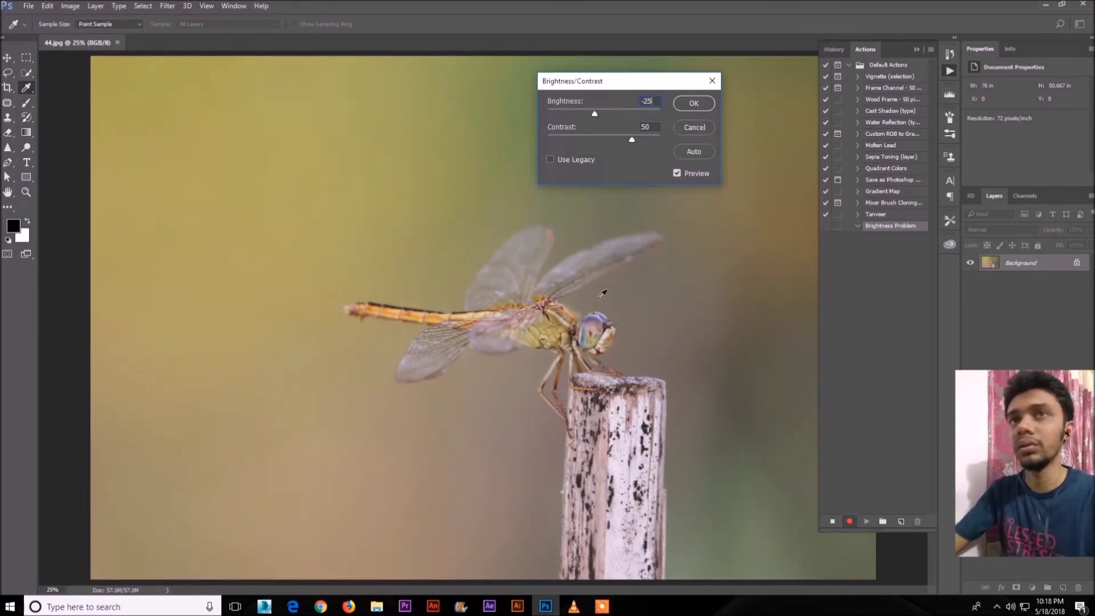
left_click(693, 104)
- Add a Vibrance adjustment of about +23, then stop the action recording
key("o")
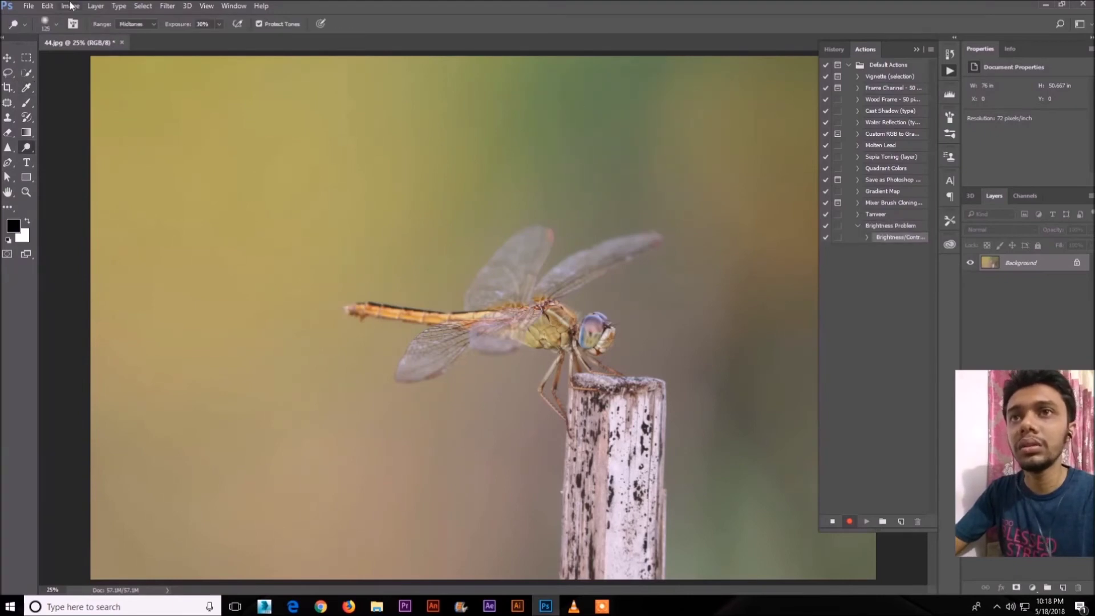
left_click(71, 6)
mouse_move(84, 34)
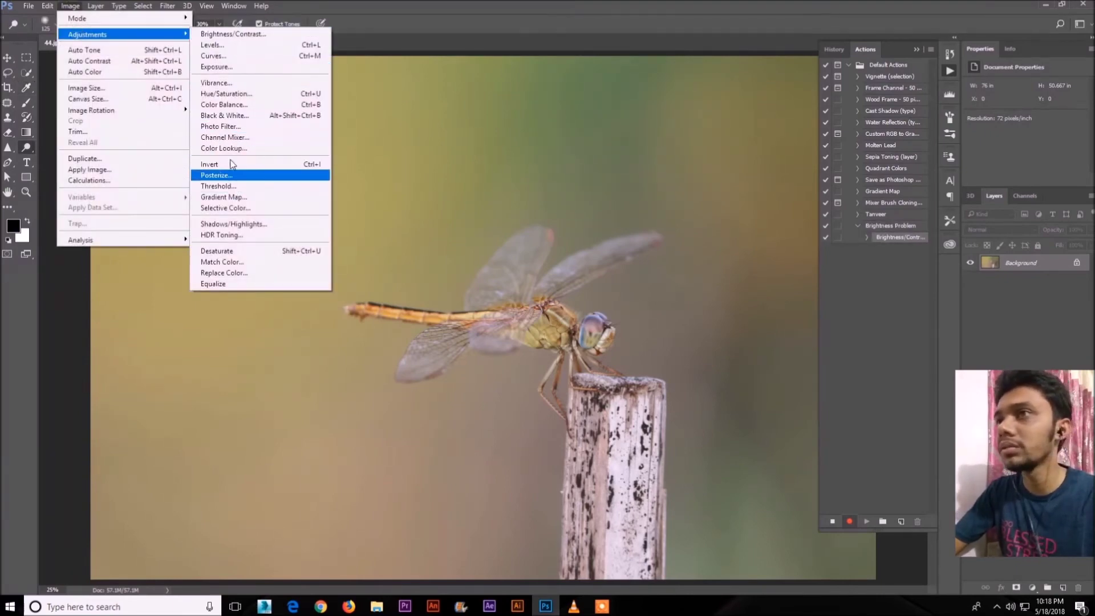
left_click(218, 82)
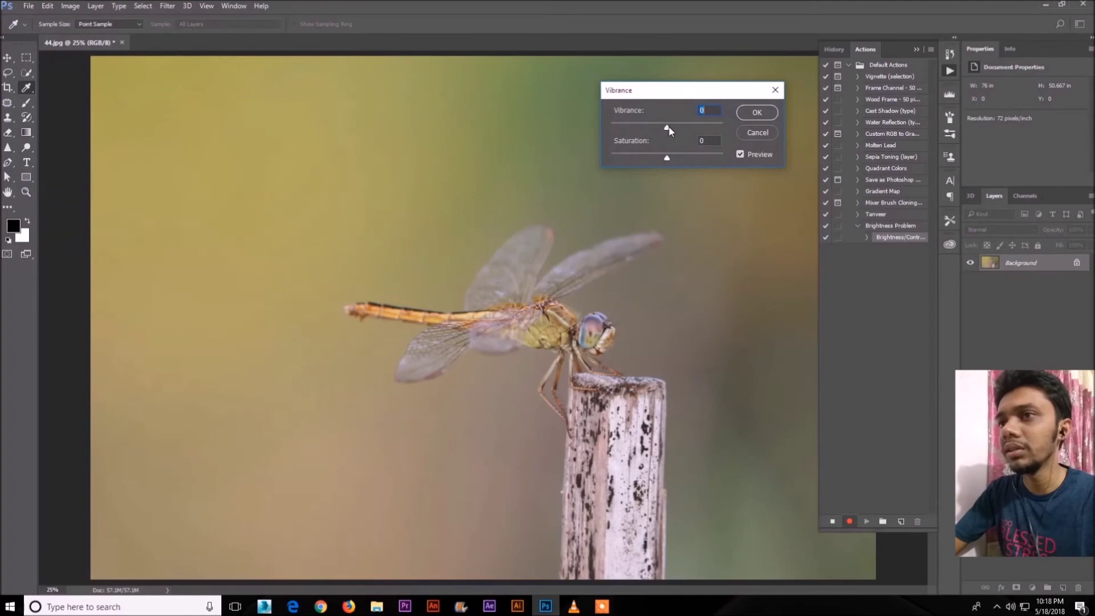
mouse_move(669, 131)
left_mouse_down()
mouse_move(680, 134)
mouse_move(666, 131)
left_mouse_up()
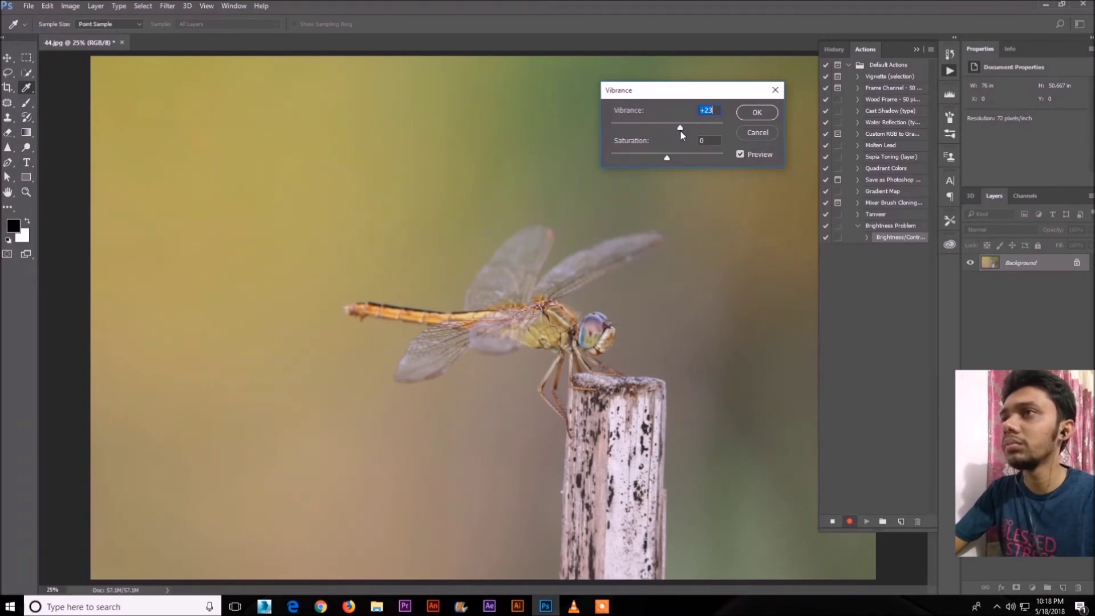
left_click(757, 113)
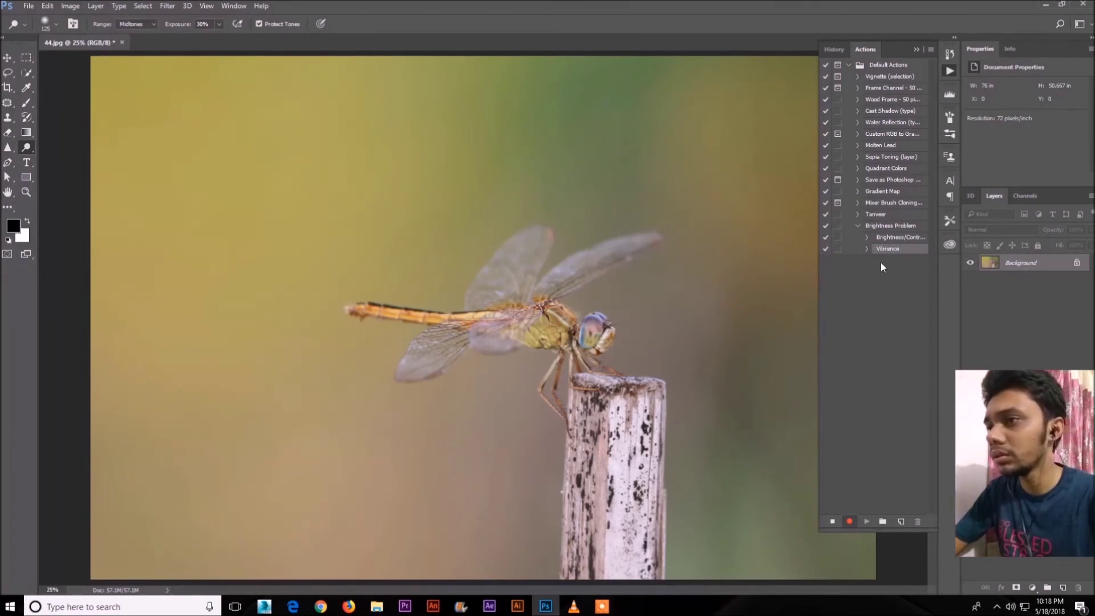
left_click(832, 522)
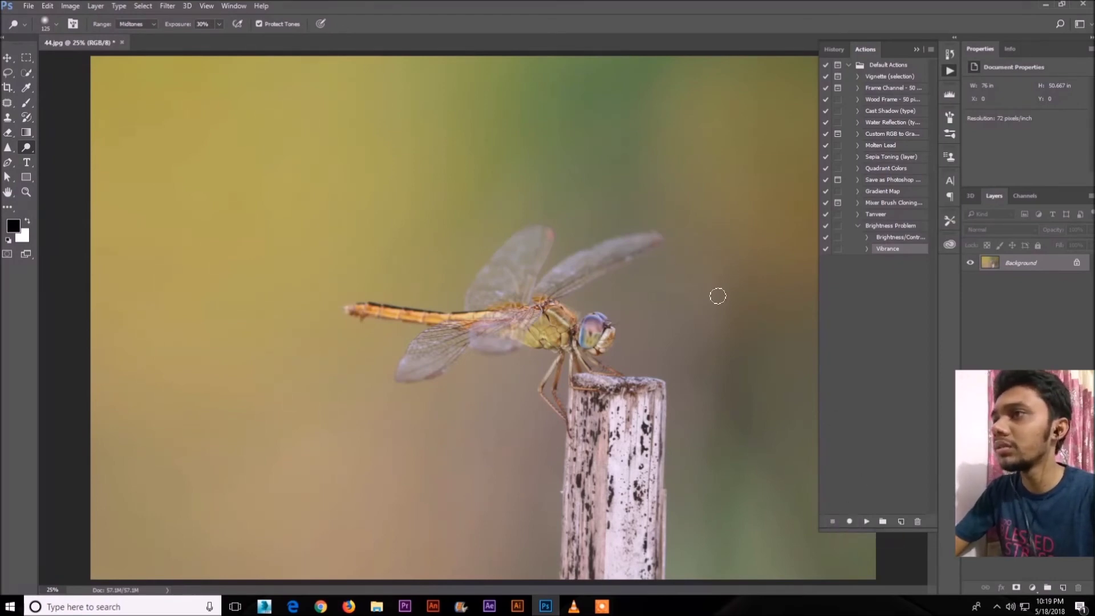
- Check the Brightness Problem action's recorded steps, then close the 44.jpg document
left_click(859, 227)
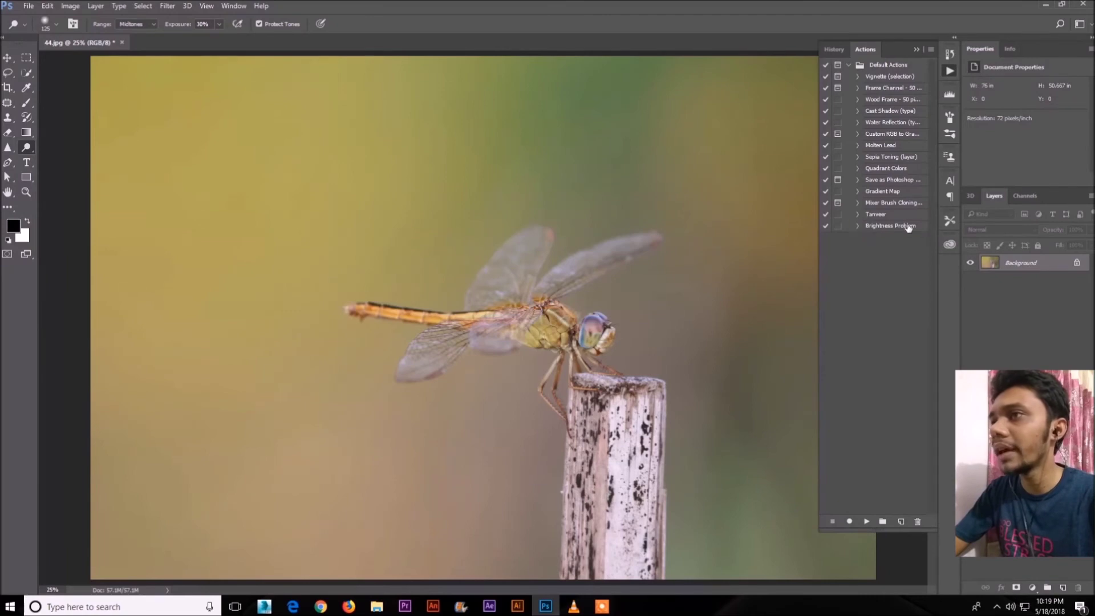
left_click(857, 227)
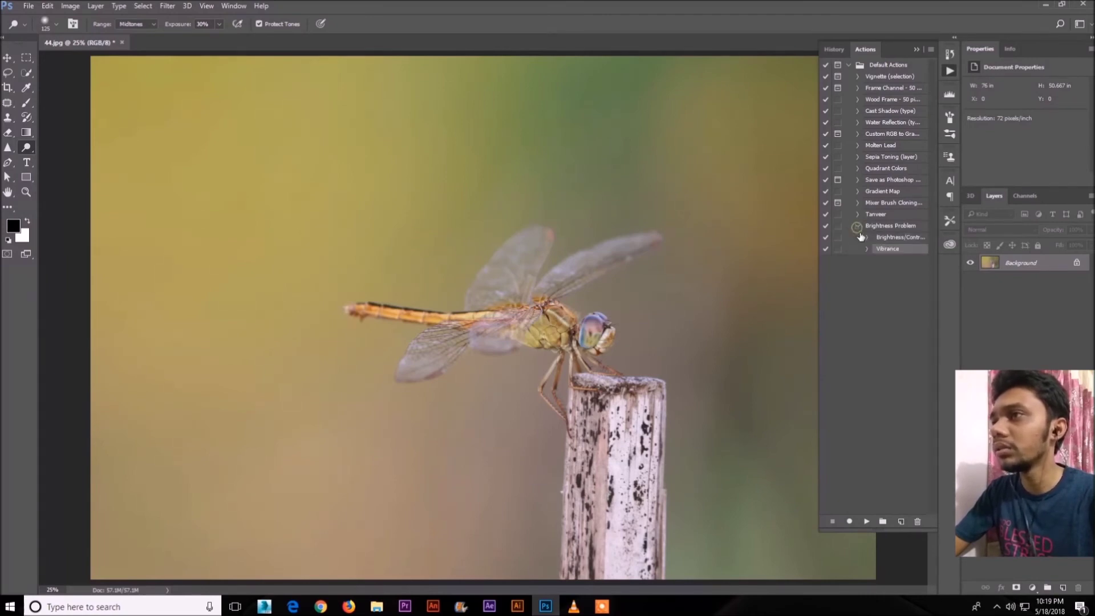
left_click(892, 237)
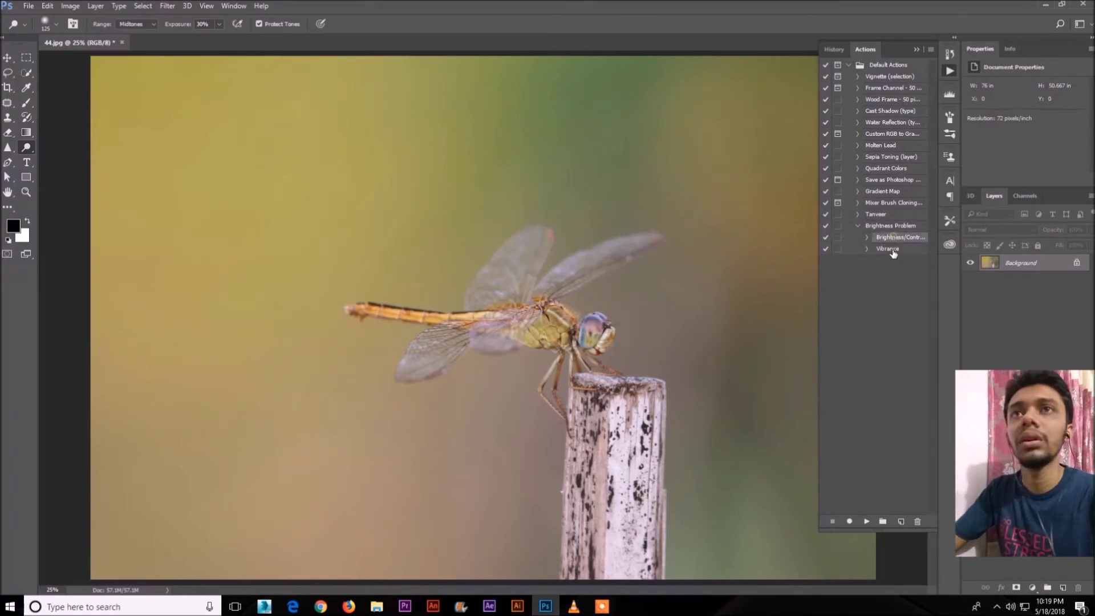
left_click(891, 267)
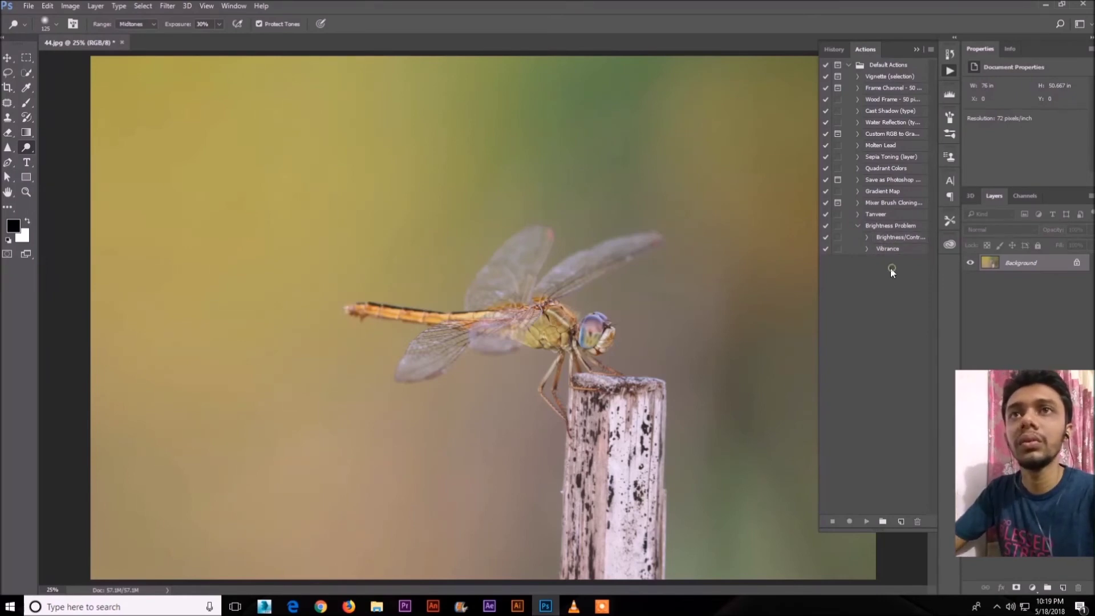
left_click(122, 42)
- Discard changes to 44.jpg and open the bird photo 45.jpg in Photoshop
left_click(548, 228)
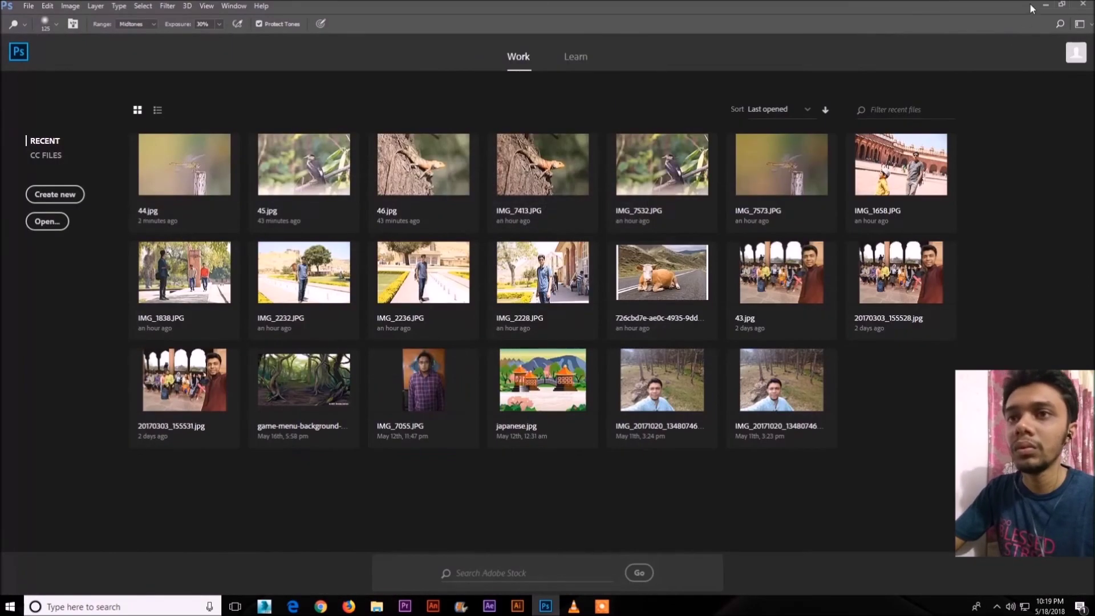
left_click(1045, 4)
left_click_drag(323, 367, 616, 283)
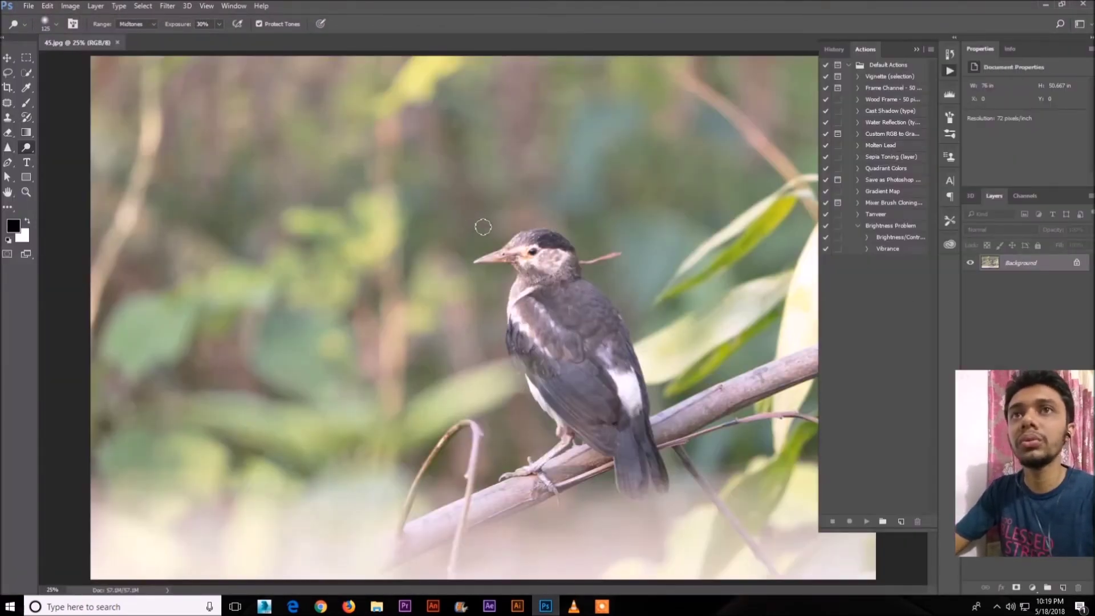
- Play the Brightness Problem action on 45.jpg, then minimize Photoshop
left_click(70, 6)
mouse_move(93, 39)
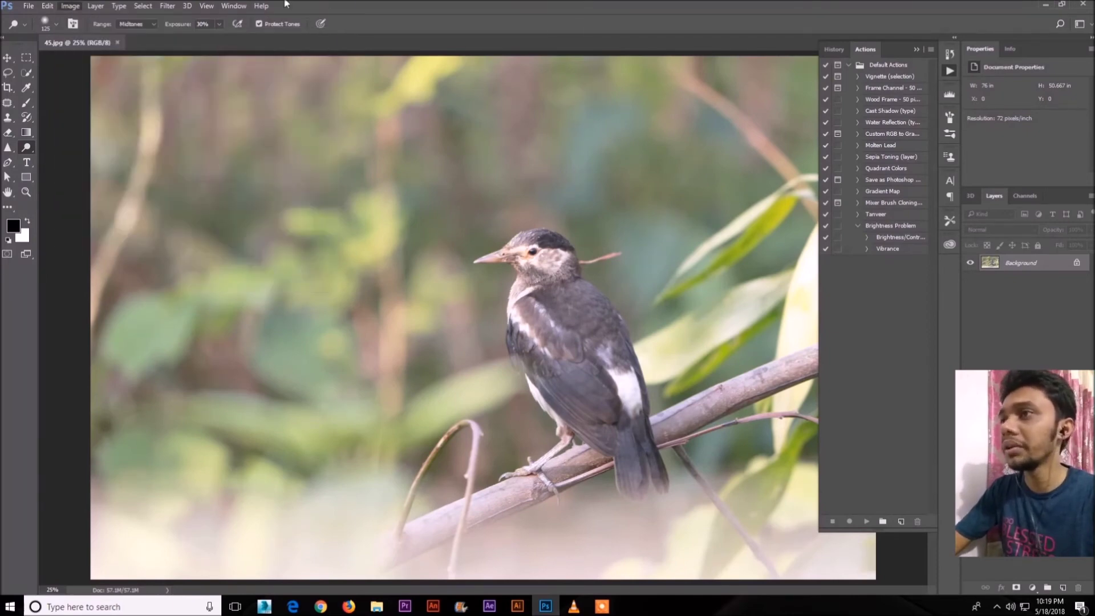
left_click(360, 4)
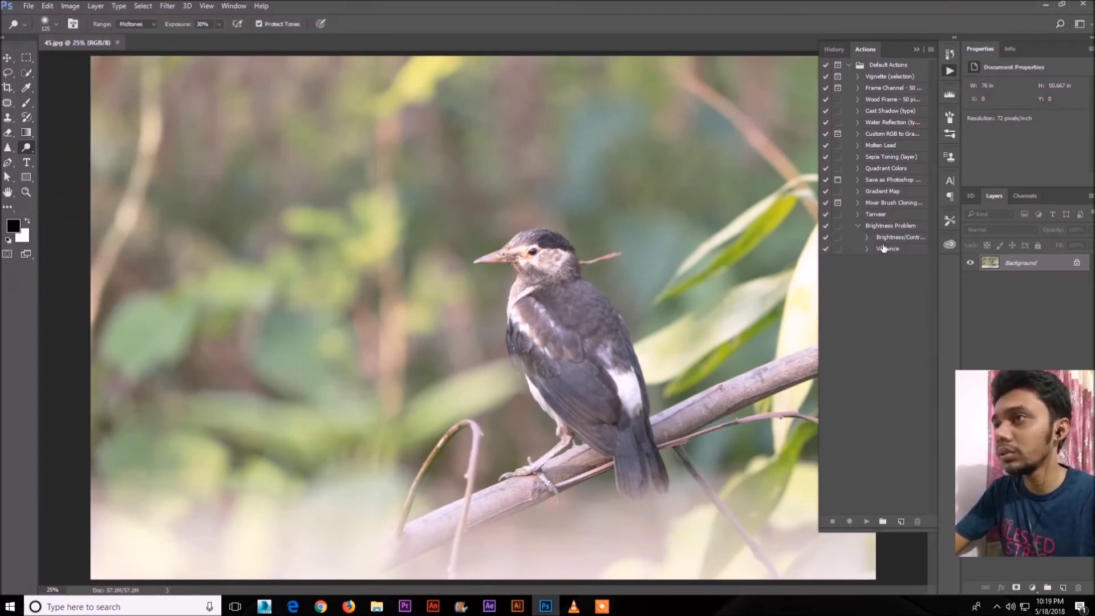
left_click(857, 226)
left_click(884, 227)
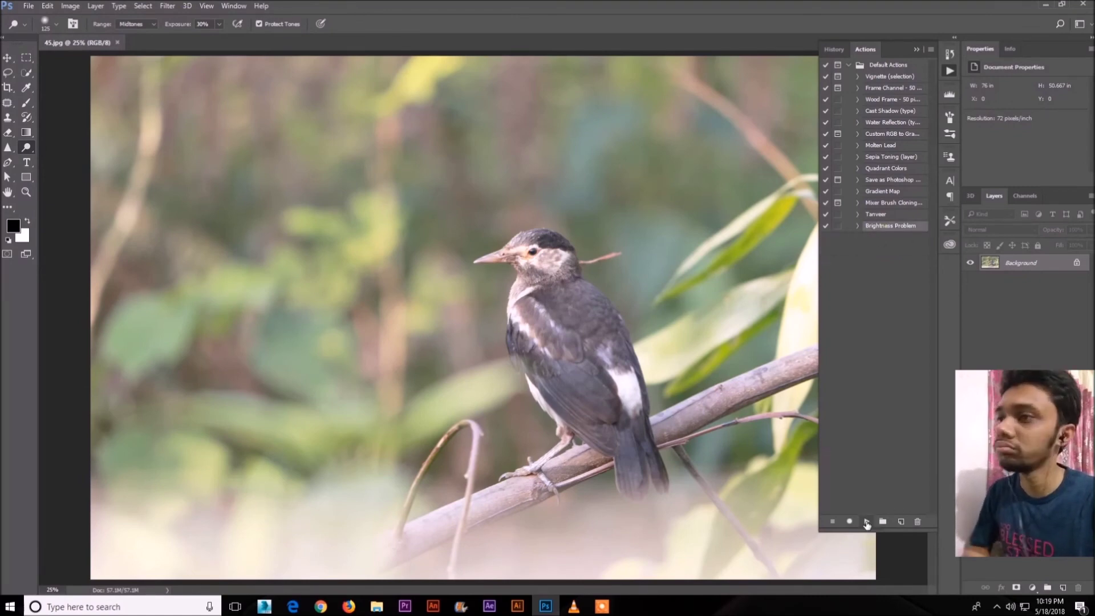
left_click(866, 521)
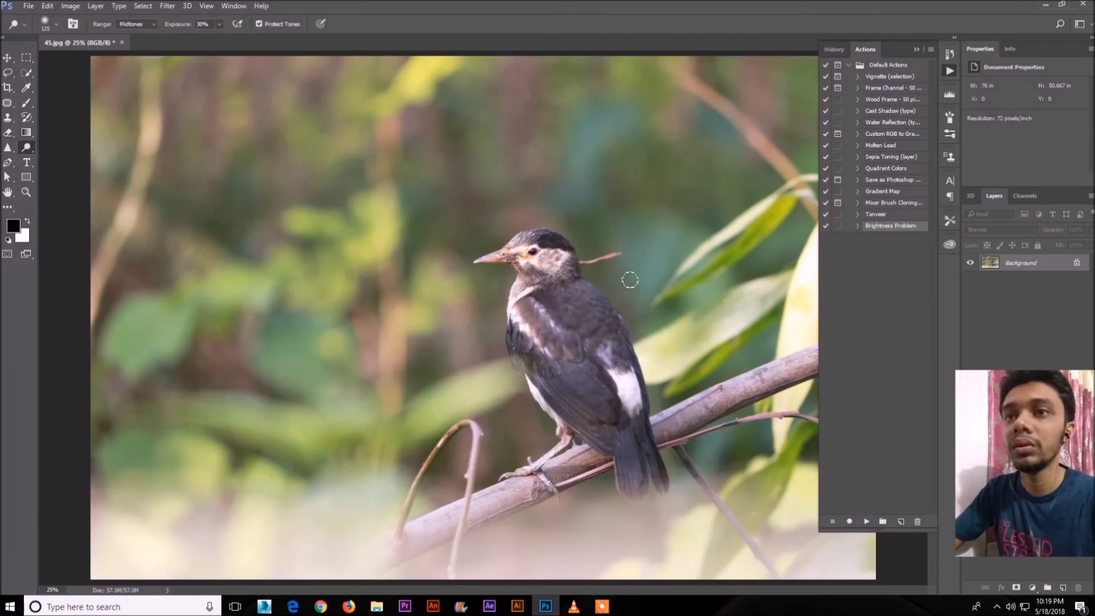
left_click(1046, 5)
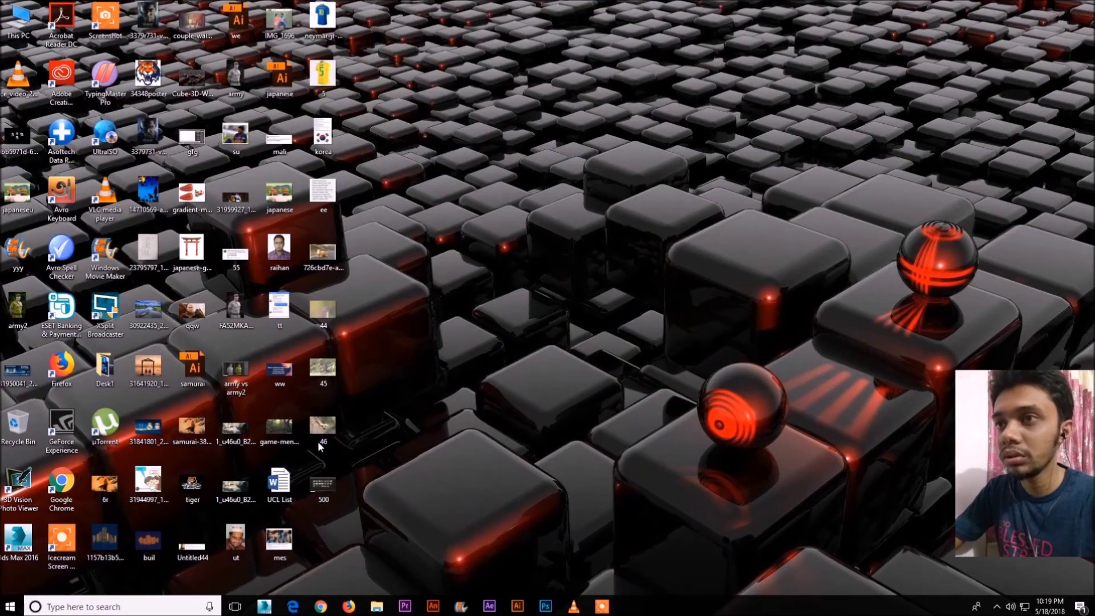
- Open the lizard photo 46.jpg and play Brightness Problem on it
left_click(542, 596)
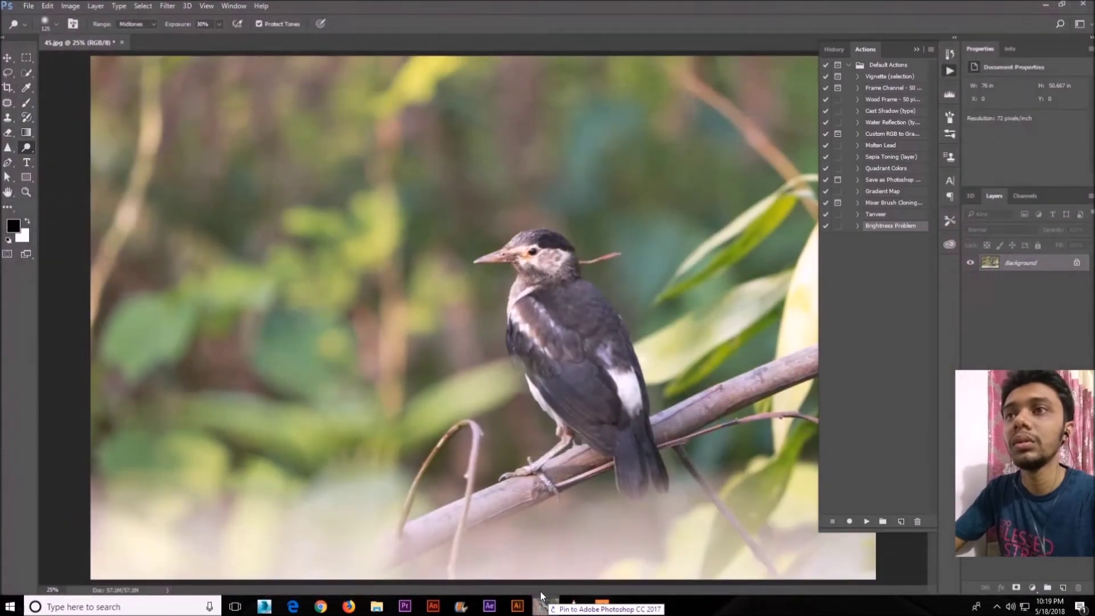
left_click_drag(263, 97, 250, 77)
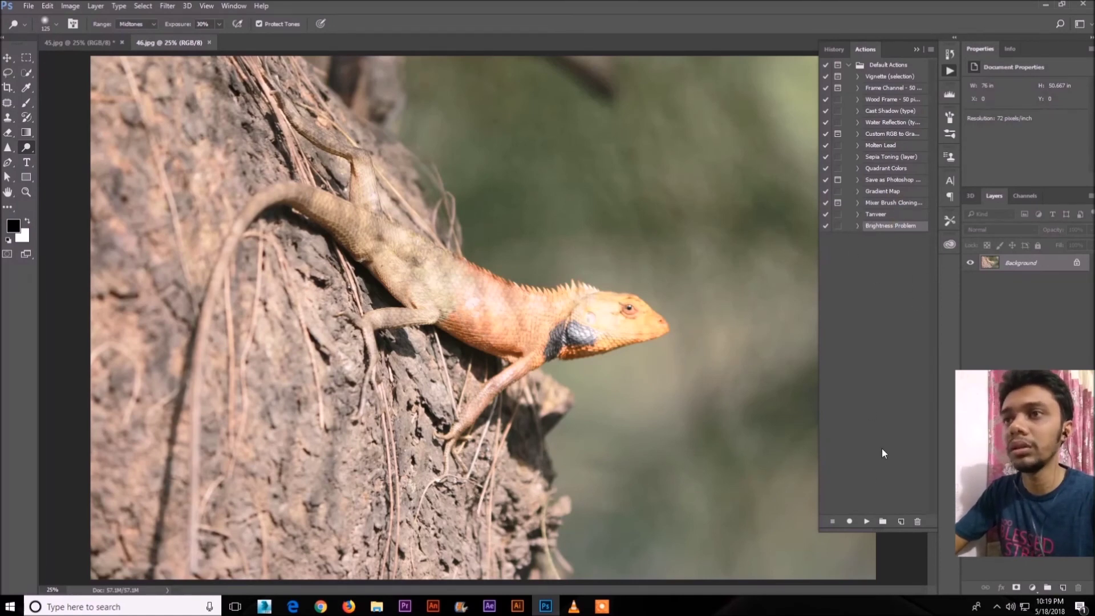
left_click(867, 522)
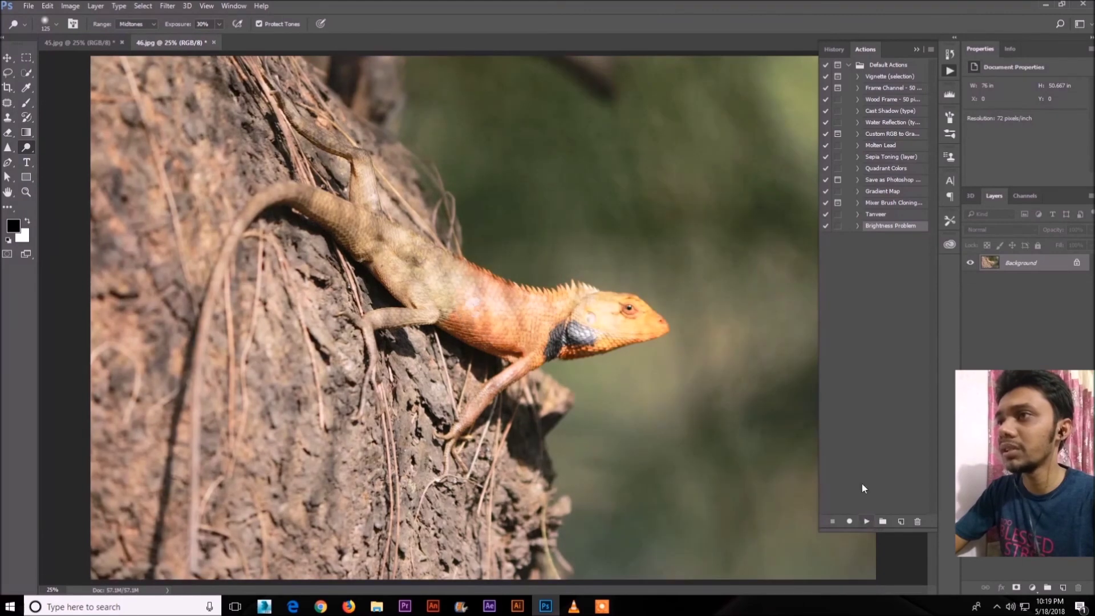
left_click(856, 225)
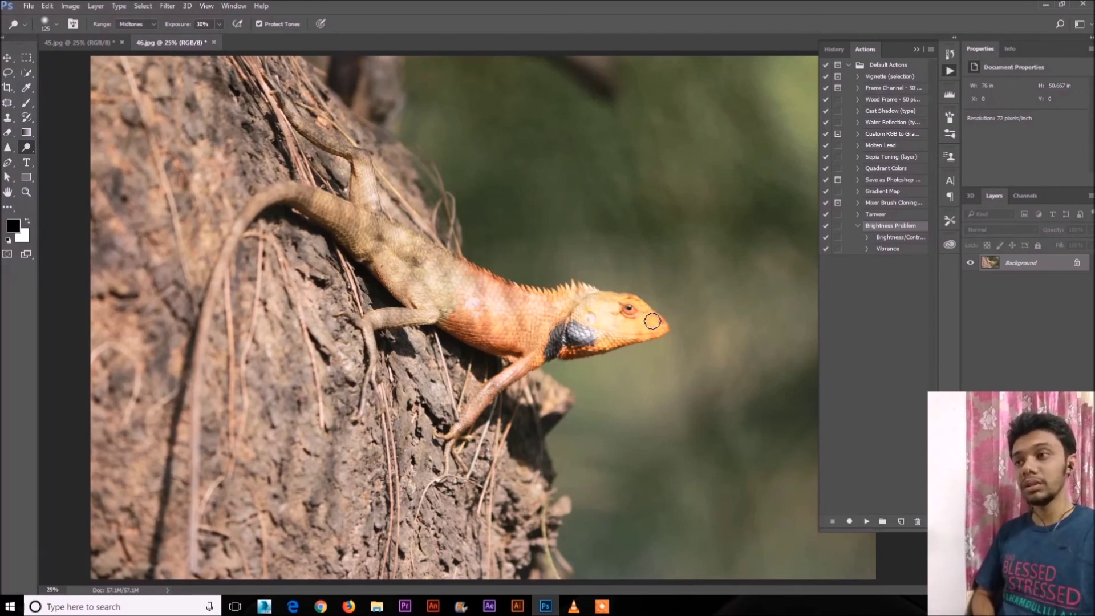
- Review the Brightness/Contrast and Vibrance steps now applied to the lizard photo 46.jpg
left_click(606, 607)
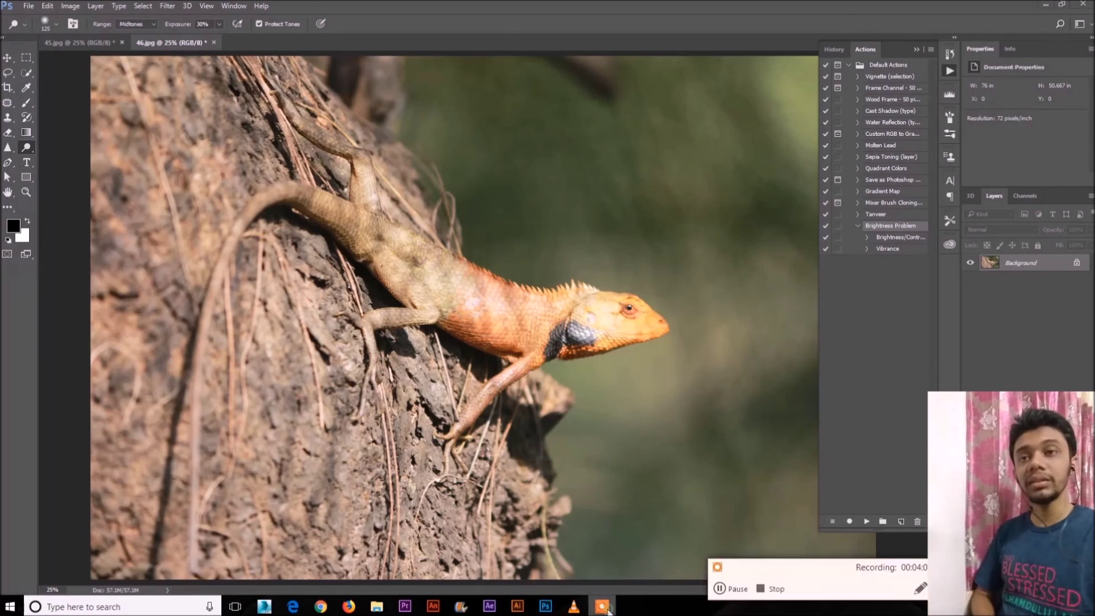